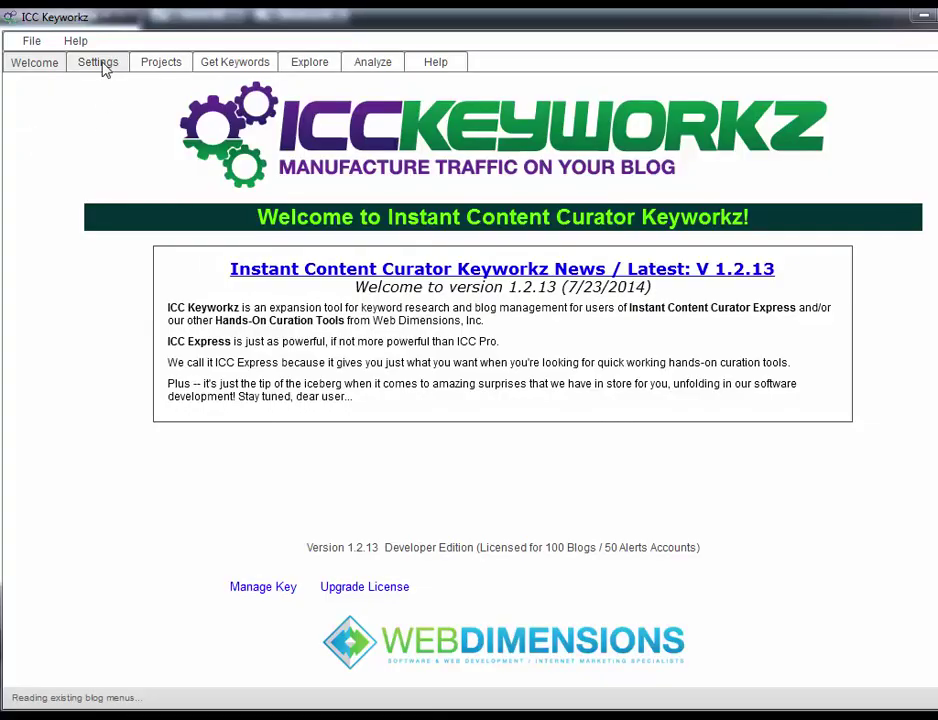
Visit Settings, Projects, Get Keywords, Explore and Analyze, ending on the Help video training contents.
left_click(101, 65)
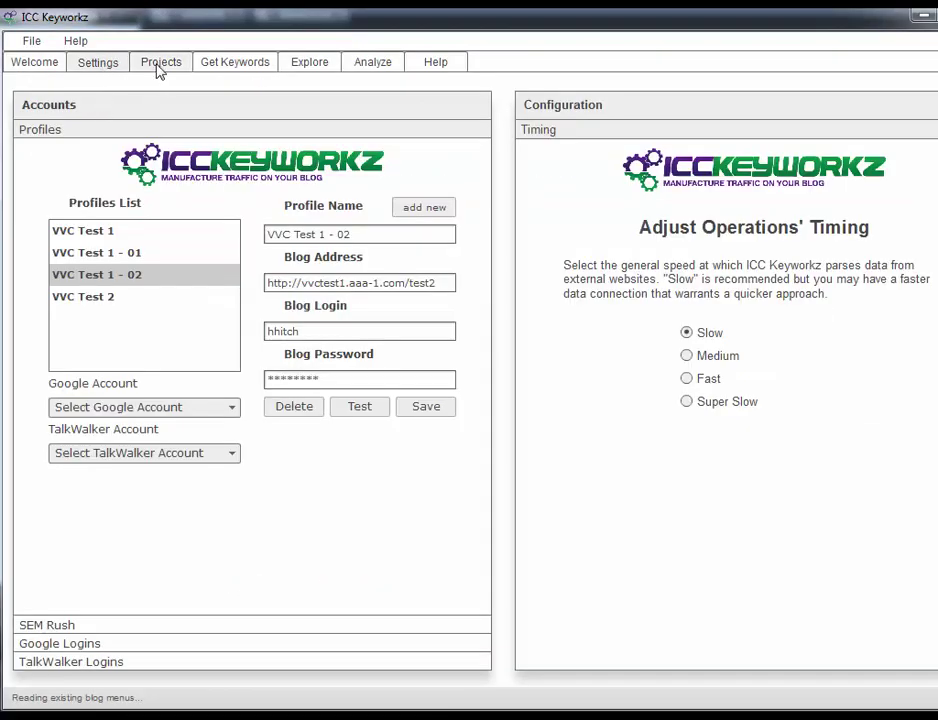
left_click(158, 68)
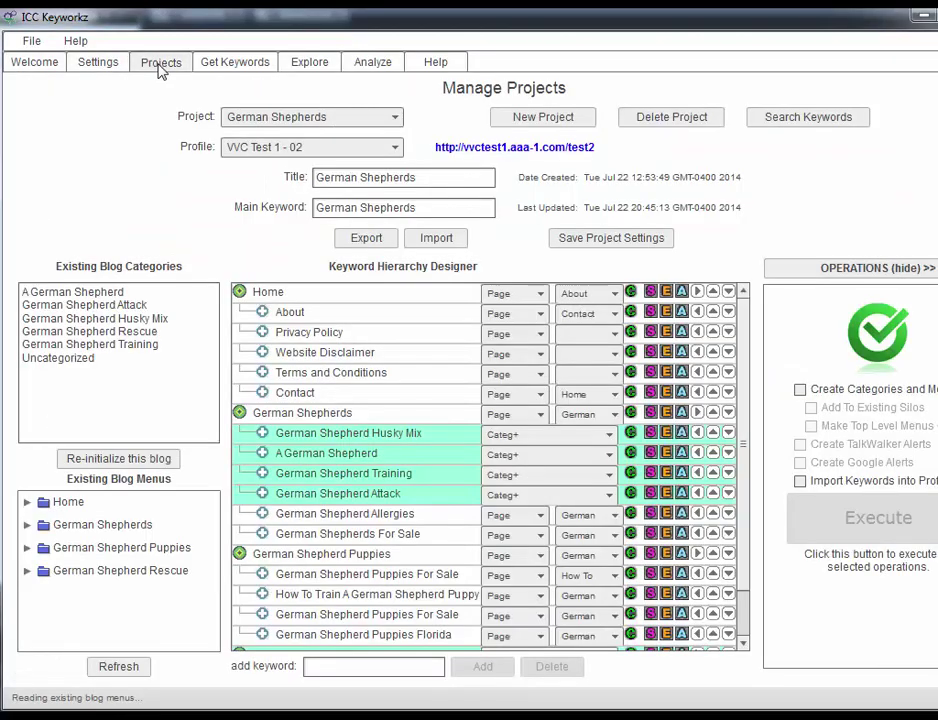
left_click(258, 68)
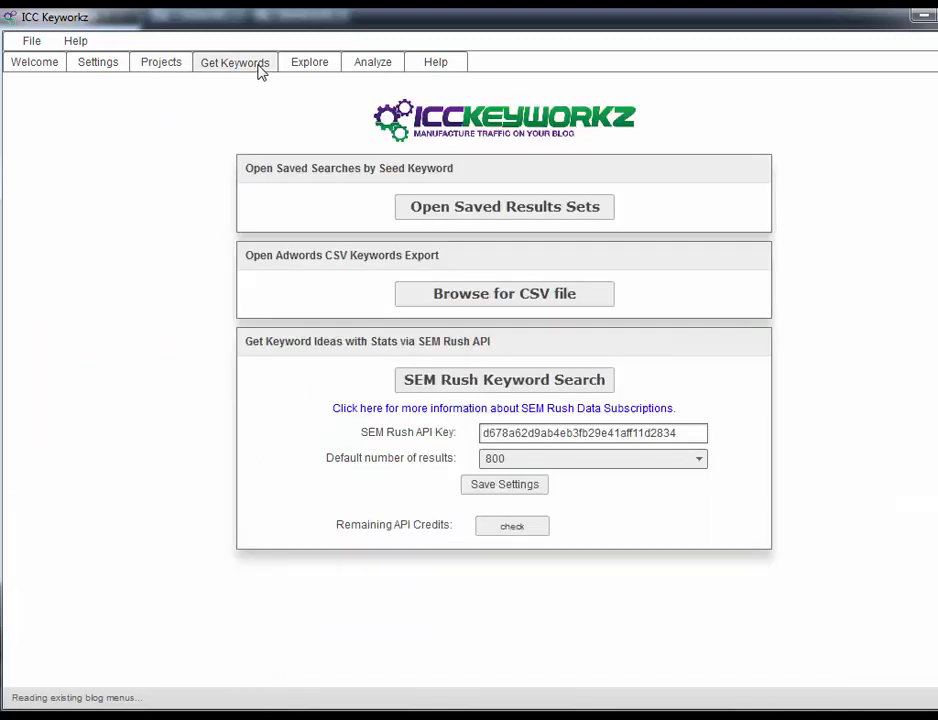
left_click(312, 68)
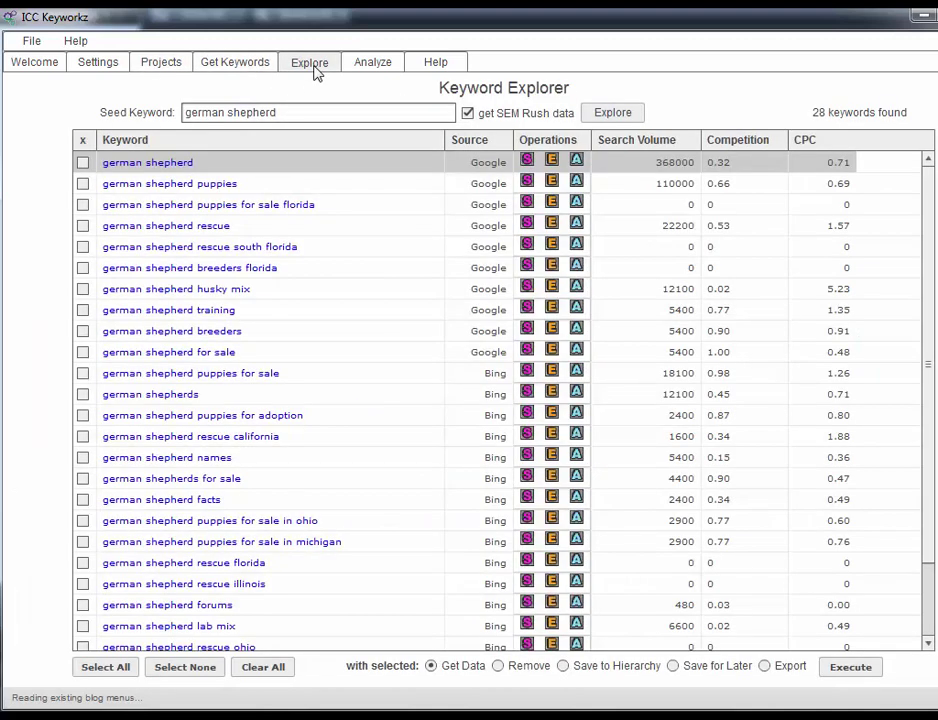
left_click(376, 68)
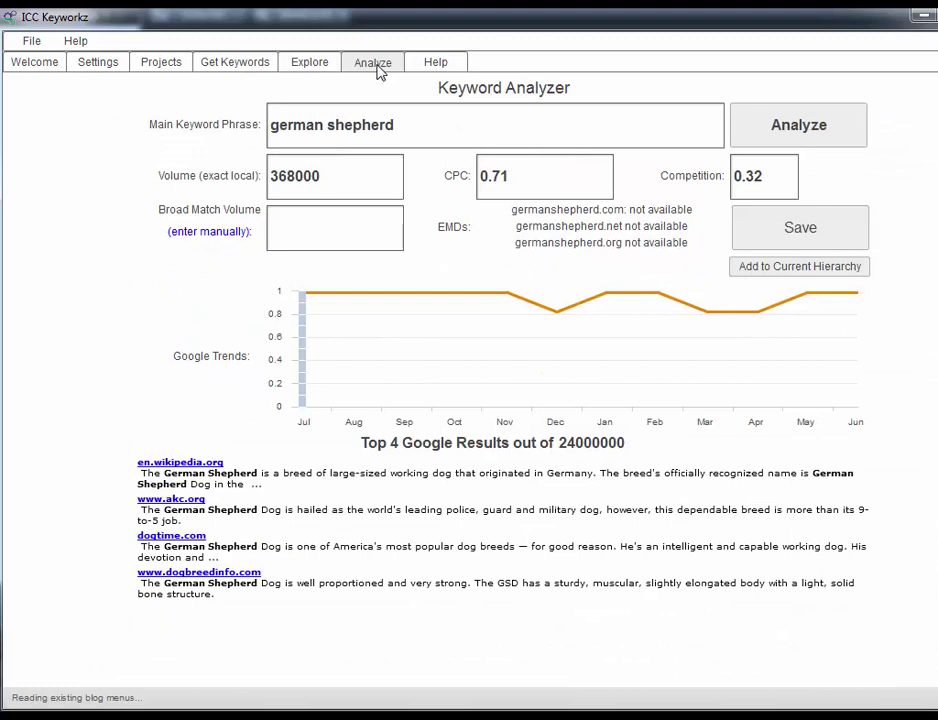
left_click(429, 68)
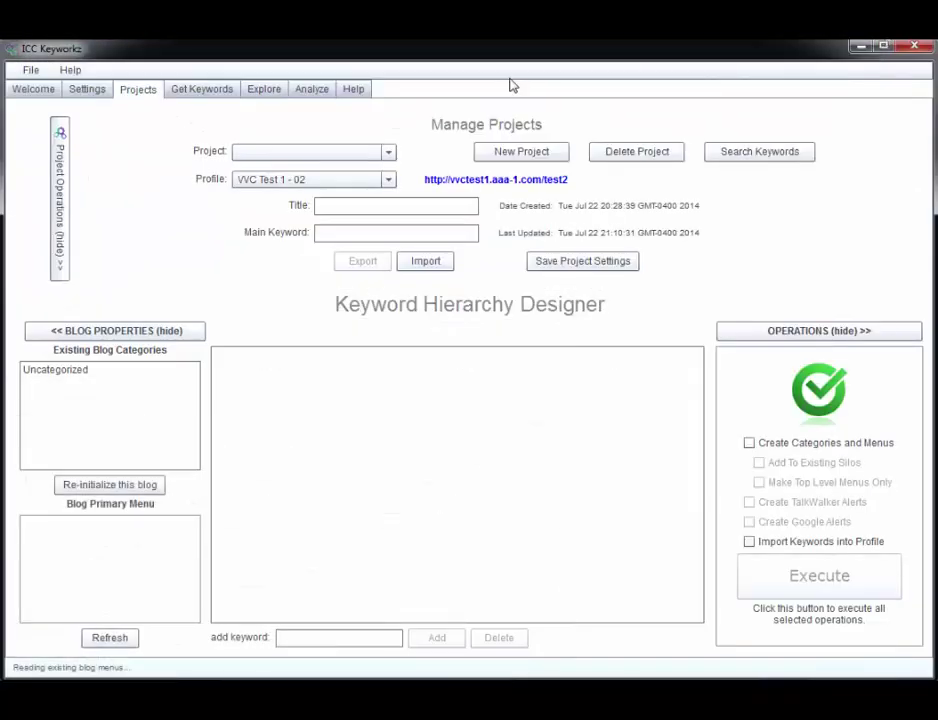
Save a new project with Title and Main Keyword both 'German Shepherd', confirming the saved notice.
left_click(522, 154)
type("German Shepherd")
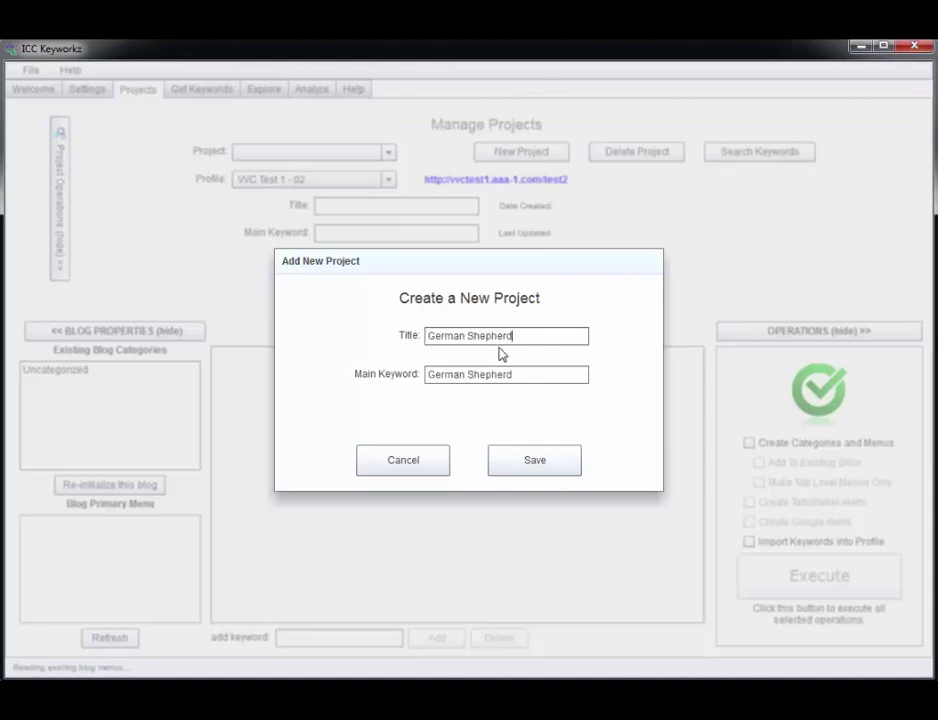
left_click(523, 463)
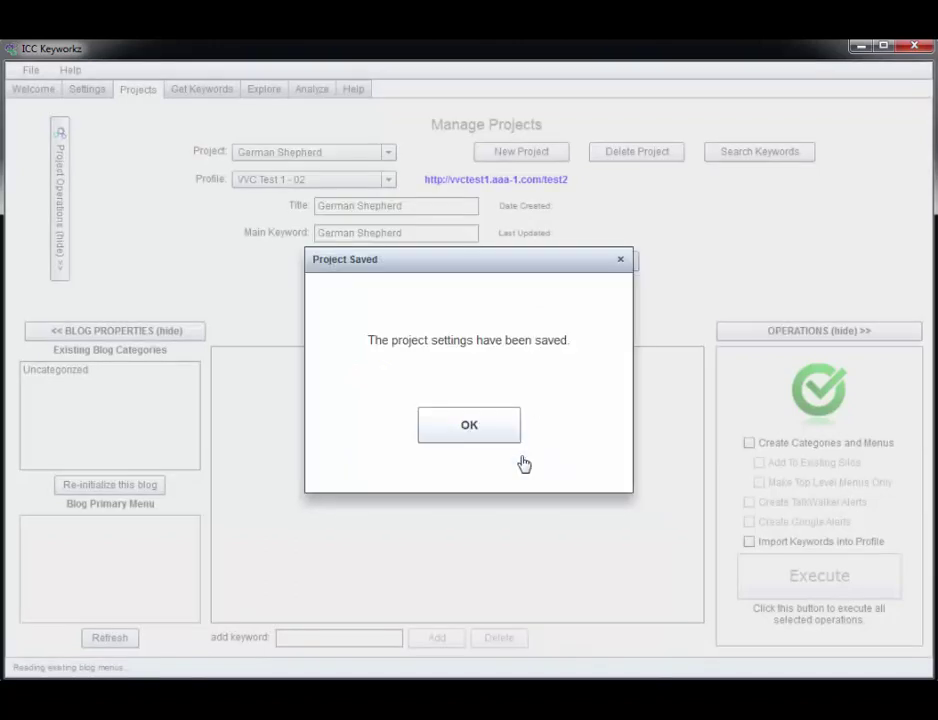
left_click(465, 433)
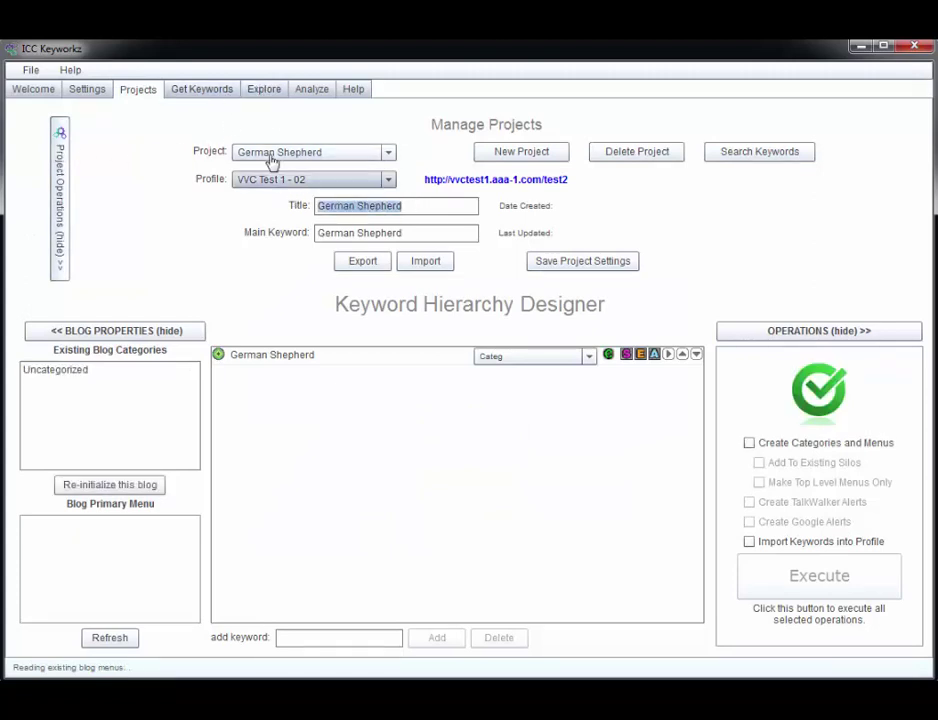
Explore keyword ideas for 'German Shepherd' with SEM Rush data, stopping after 41 results.
left_click(266, 91)
type("German Shepherd")
left_click(439, 135)
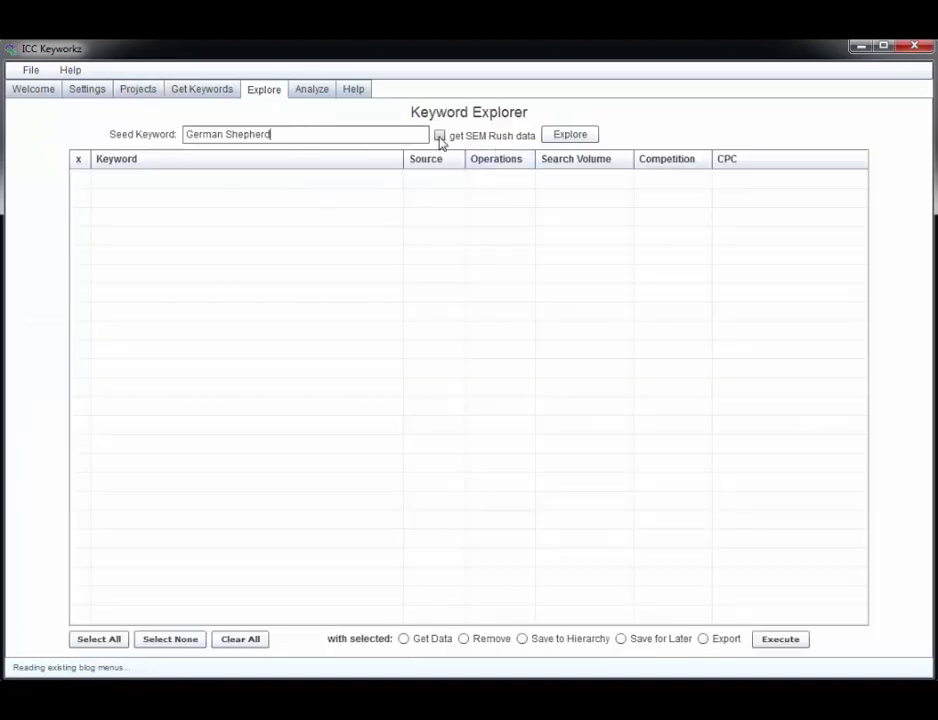
left_click(570, 136)
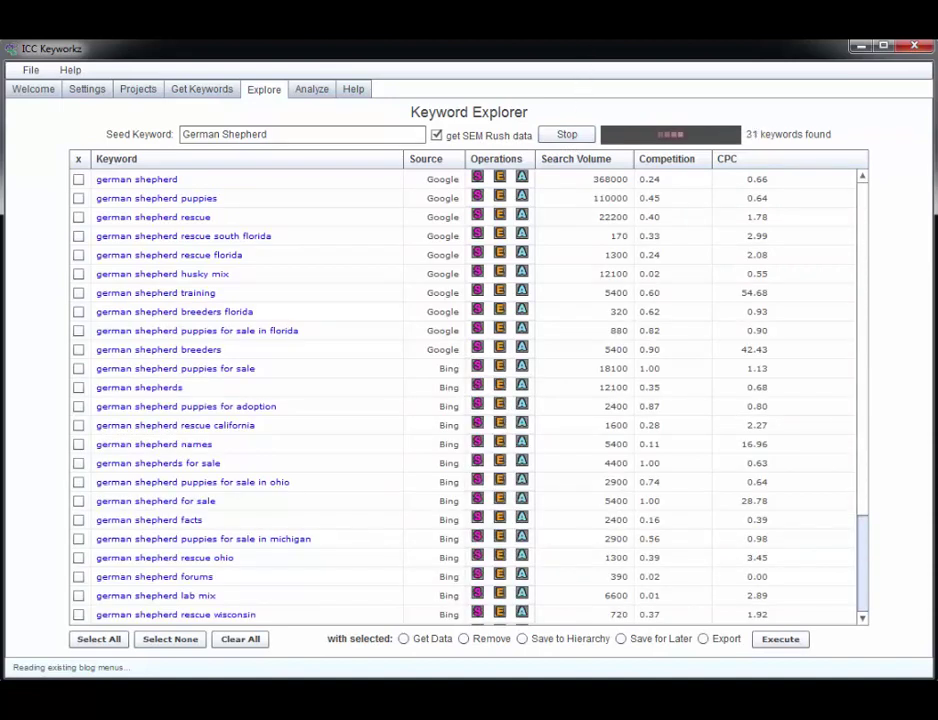
left_click(563, 135)
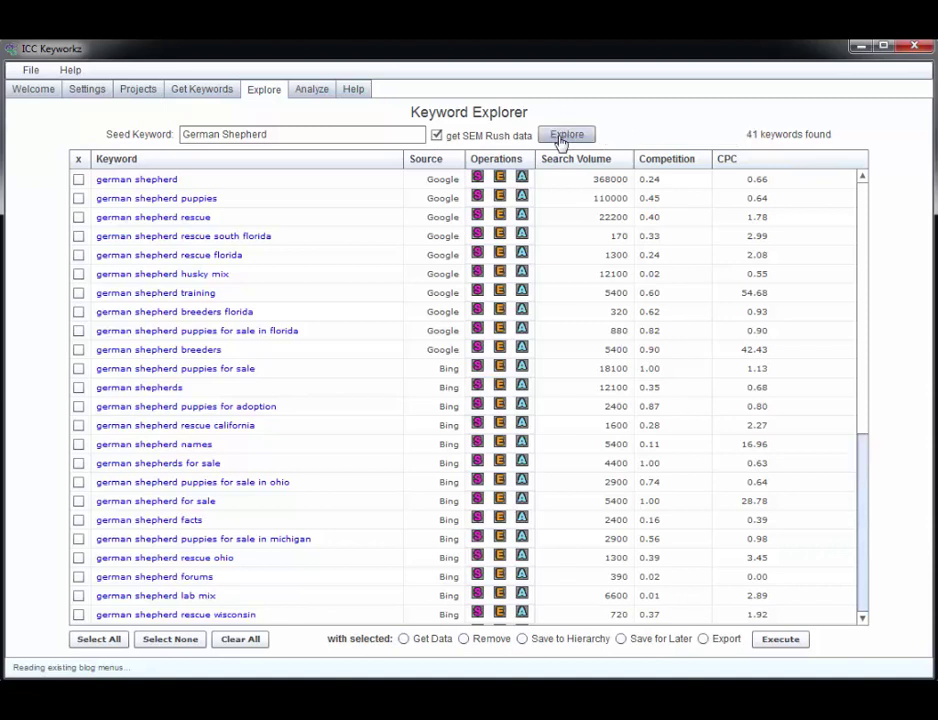
Save all 41 keyword ideas for later and view them under Get Keywords.
left_click(92, 648)
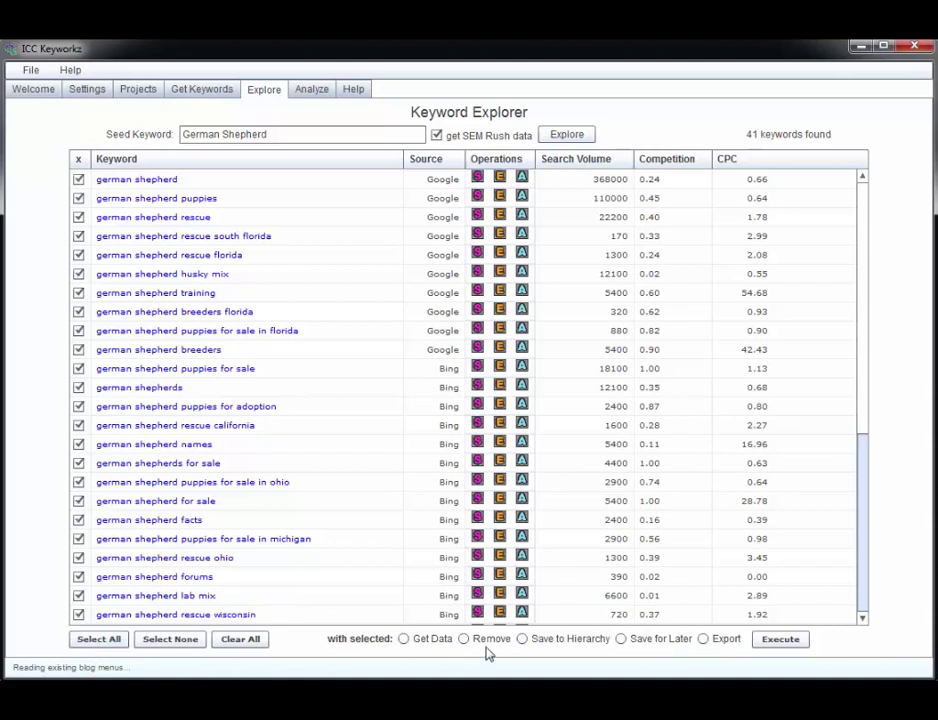
left_click(521, 640)
left_click(621, 639)
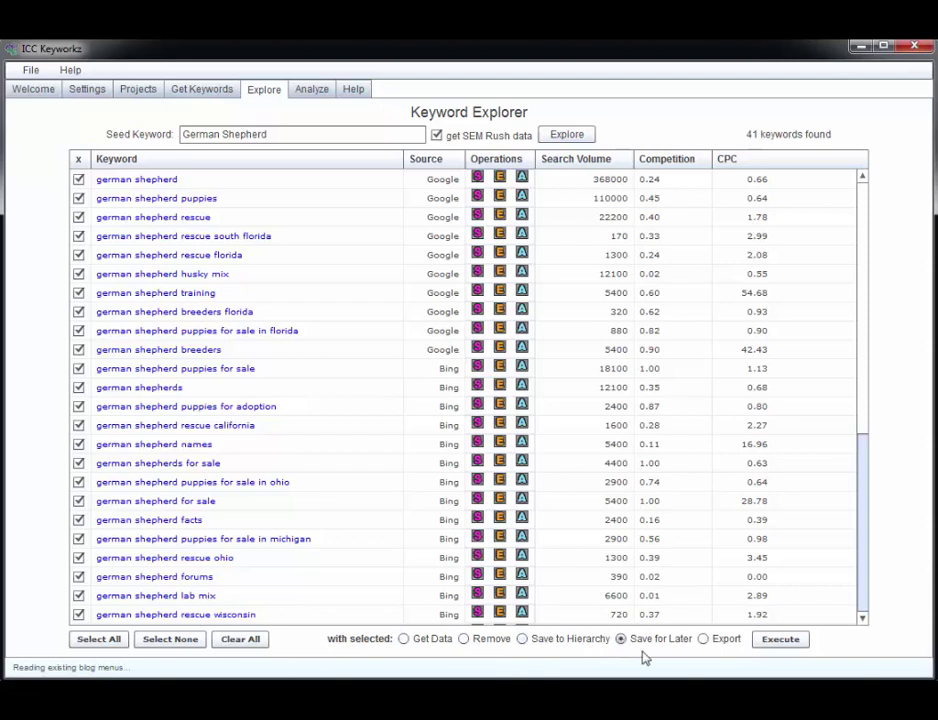
left_click(778, 640)
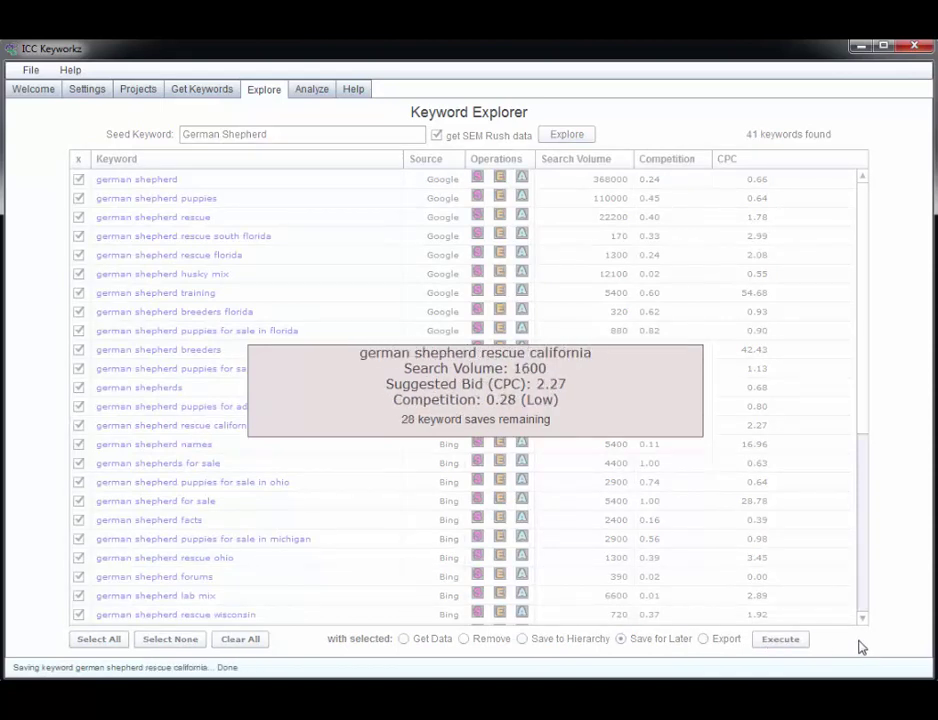
left_click(197, 92)
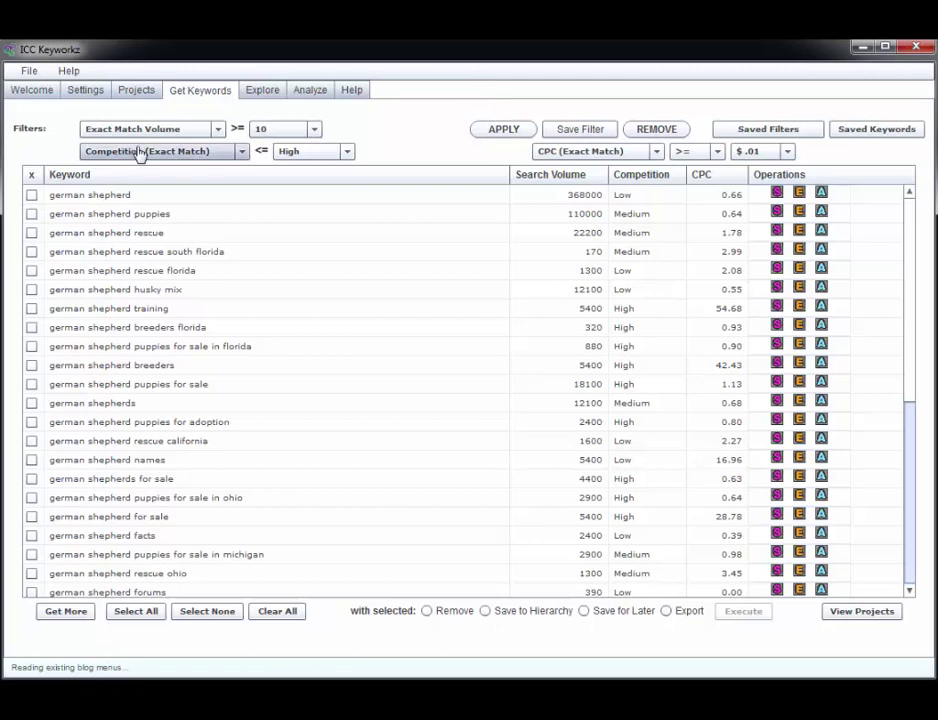
Filter saved keywords to search volume ≥ 1,000 and CPC ≥ $1.00.
left_click(270, 131)
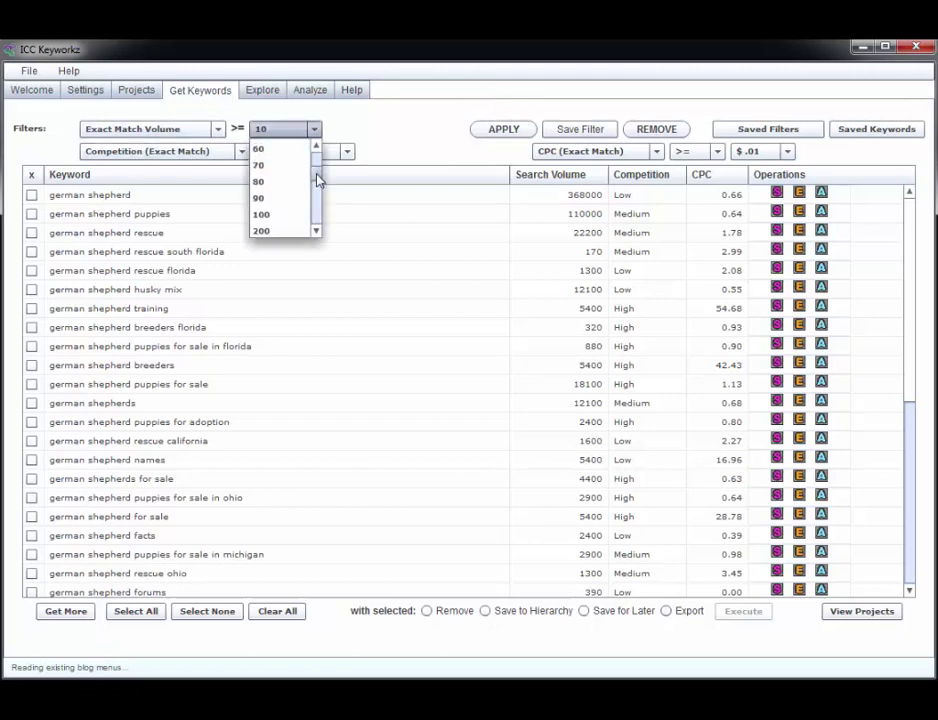
left_click_drag(315, 163, 317, 190)
left_click(278, 168)
left_click(494, 131)
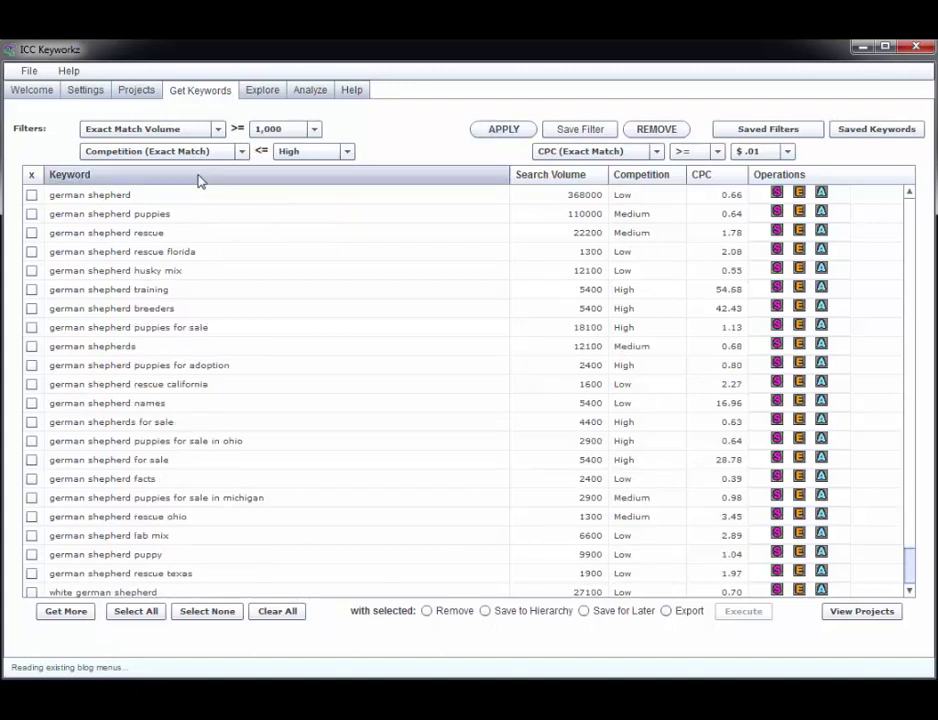
left_click(764, 151)
scroll(790, 197, "down", 2)
left_click(750, 185)
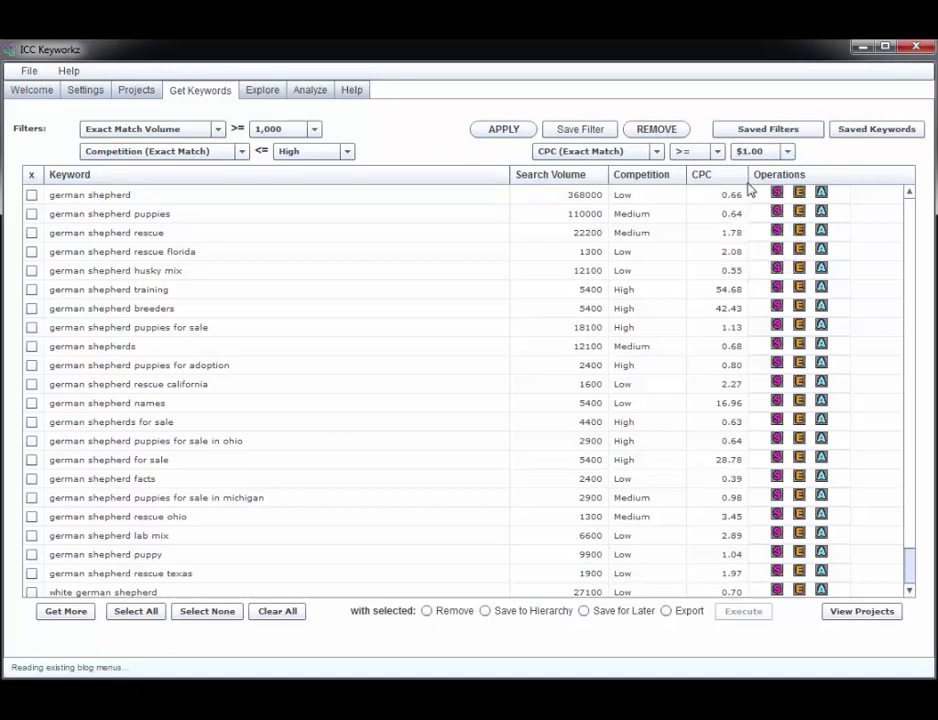
left_click(505, 132)
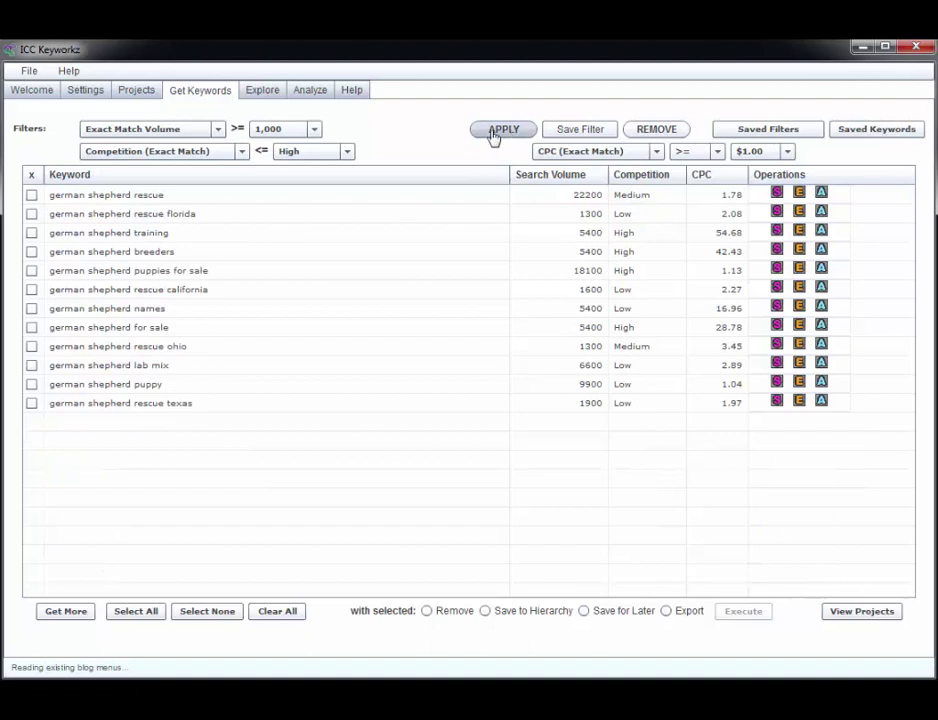
Add a competition filter of Medium or lower and apply it.
left_click(338, 155)
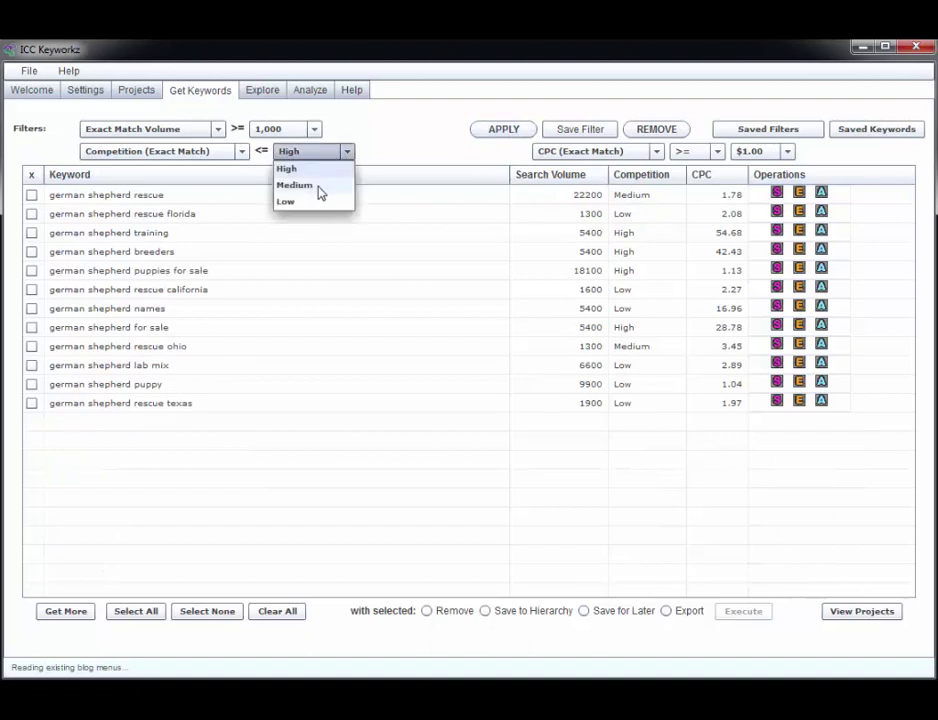
left_click(320, 186)
left_click(507, 131)
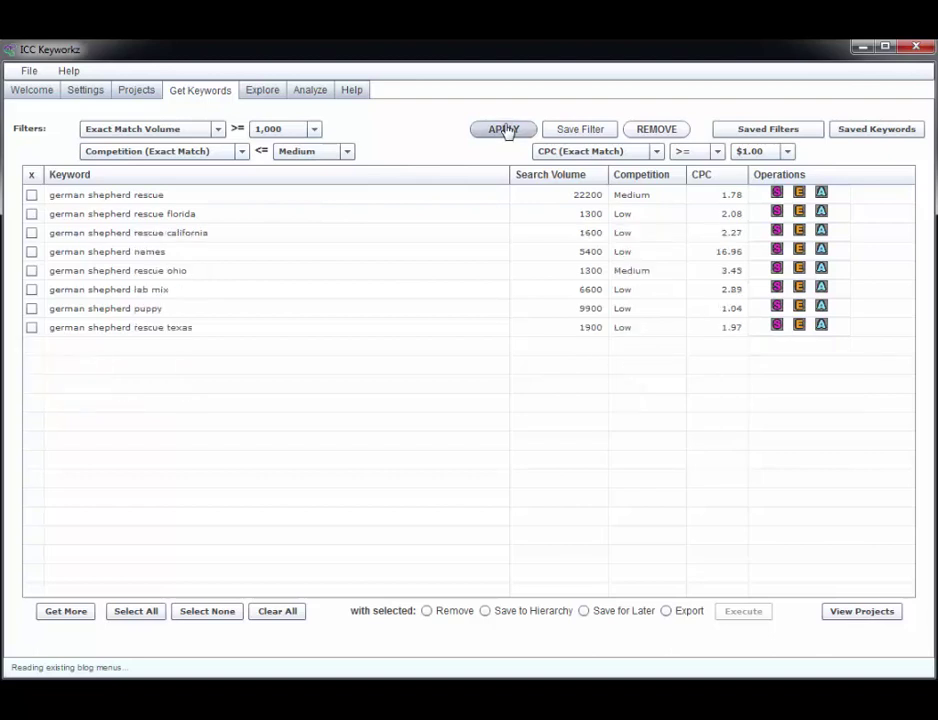
Save the current filter as 'sv:1000+,comp<High,CPC>$1'.
left_click(578, 131)
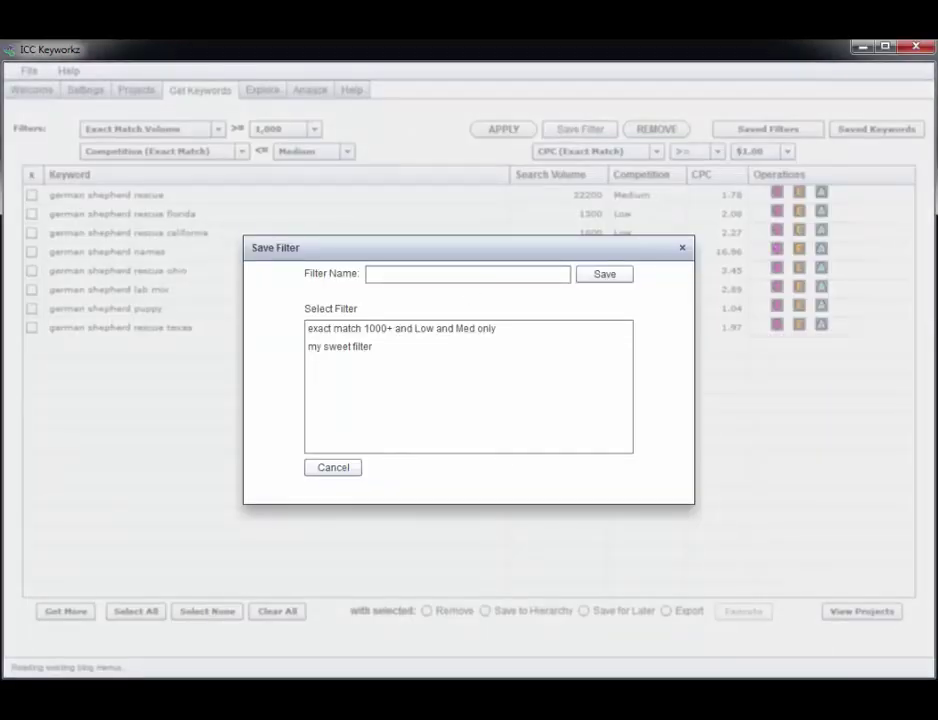
type("sv:1000+,comp<High,CPC>$1")
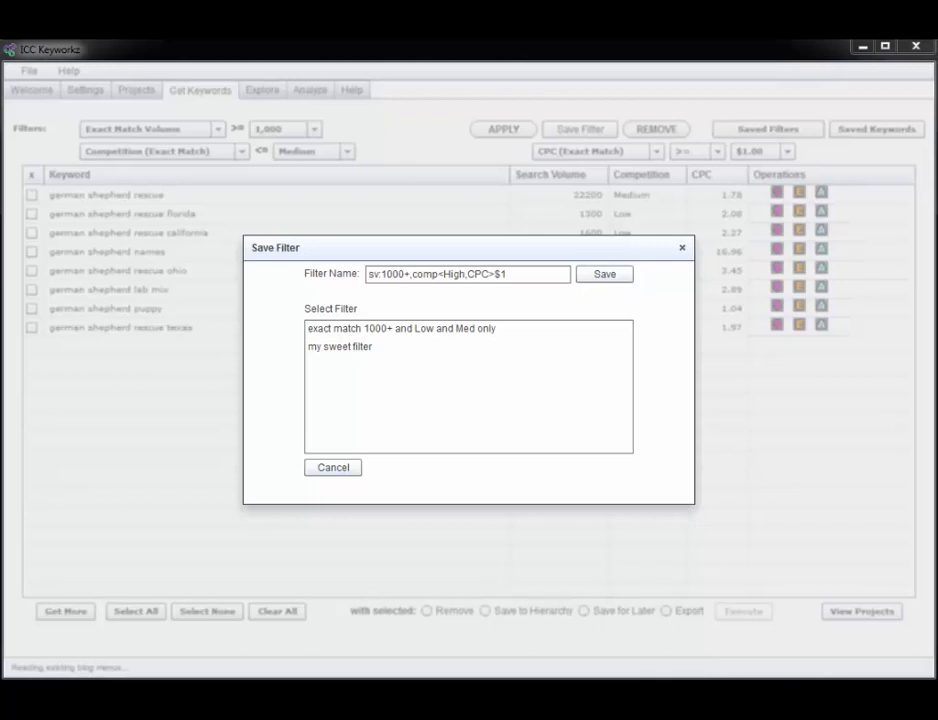
left_click(601, 278)
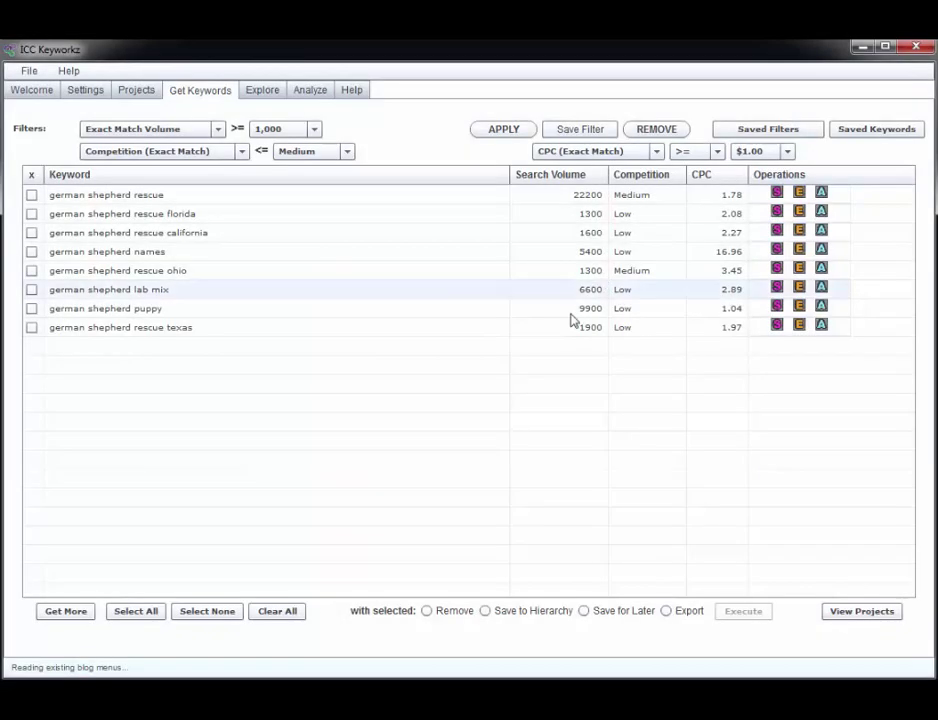
Select all seventeen filtered keywords, Save to Hierarchy and Execute, then acknowledge the confirmation.
left_click(122, 617)
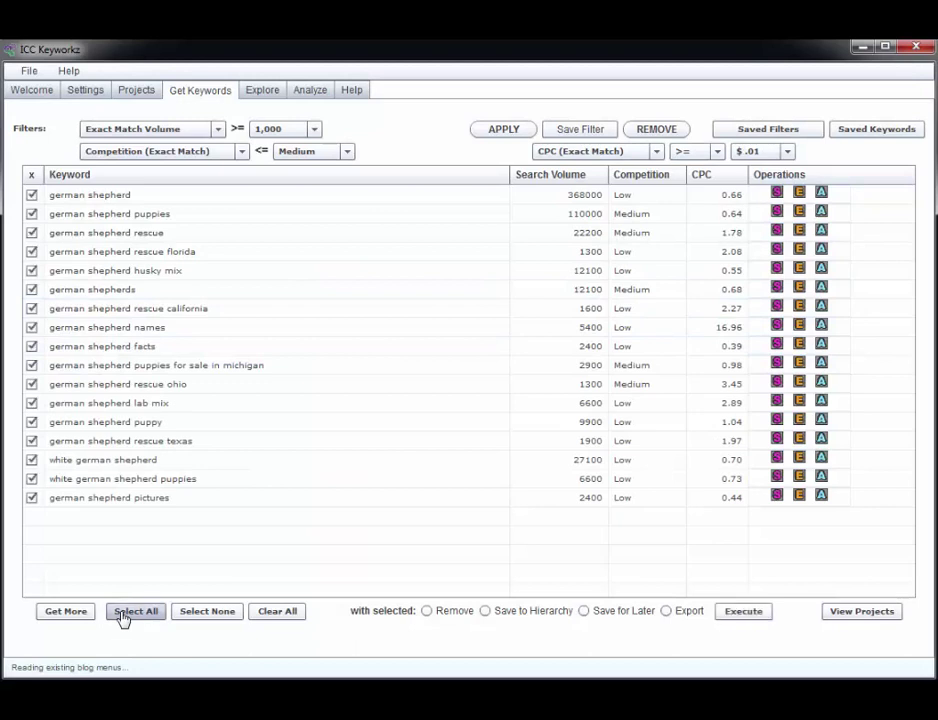
left_click(485, 612)
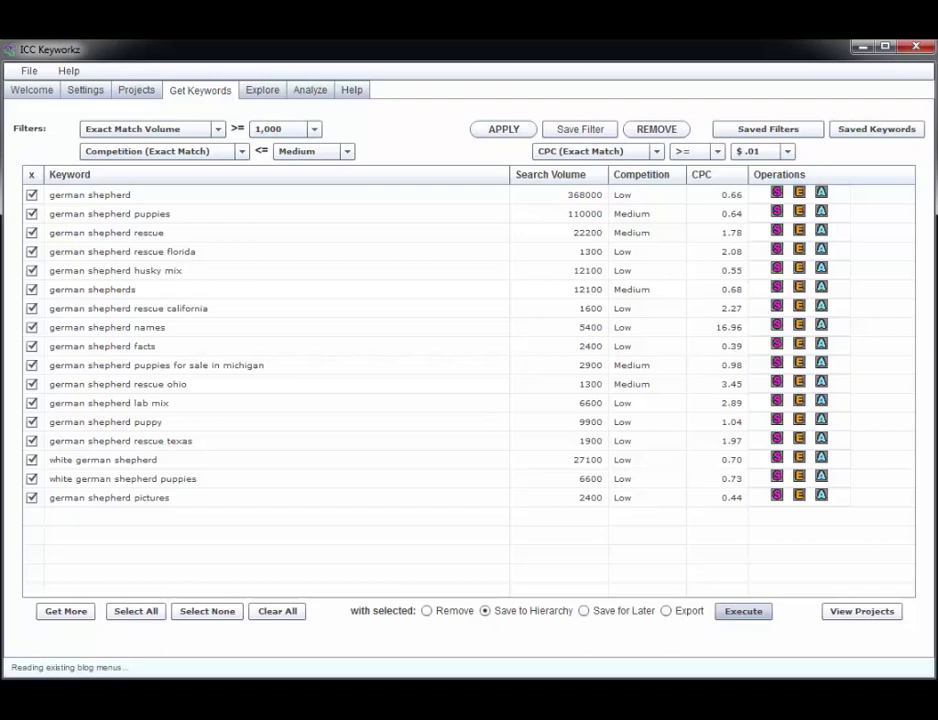
left_click(743, 611)
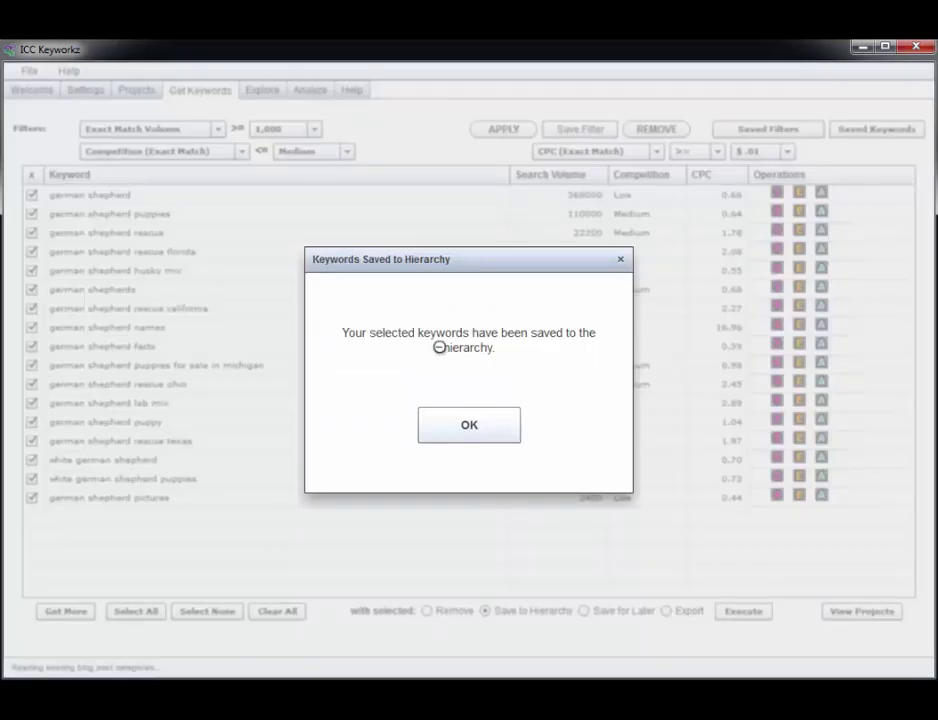
left_click(476, 434)
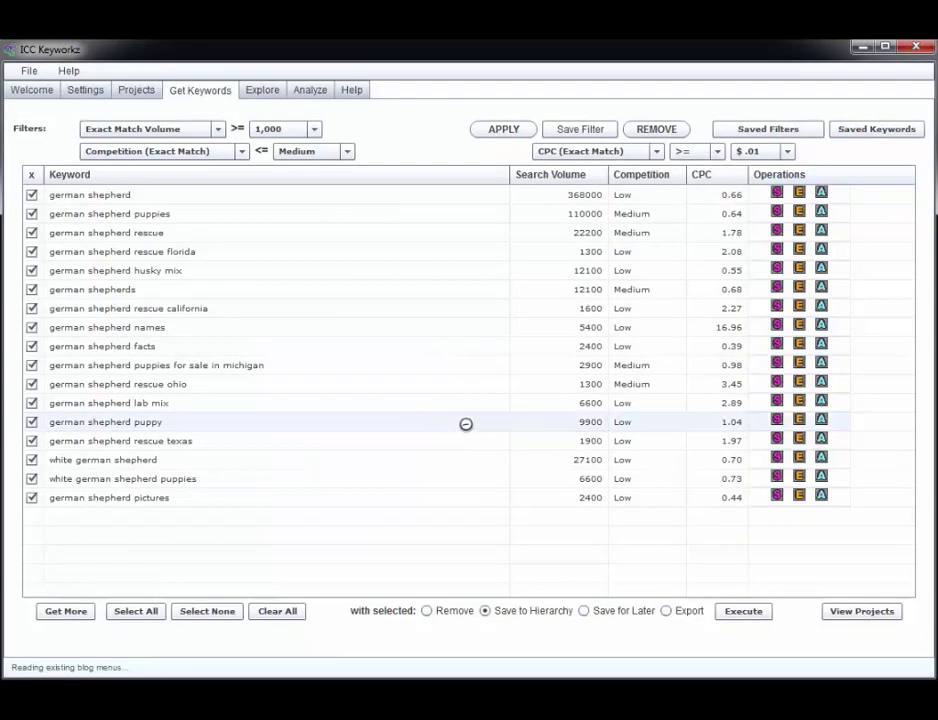
Show the project's keyword hierarchy, toggling the details, blog properties and operations panels for more room.
left_click(140, 90)
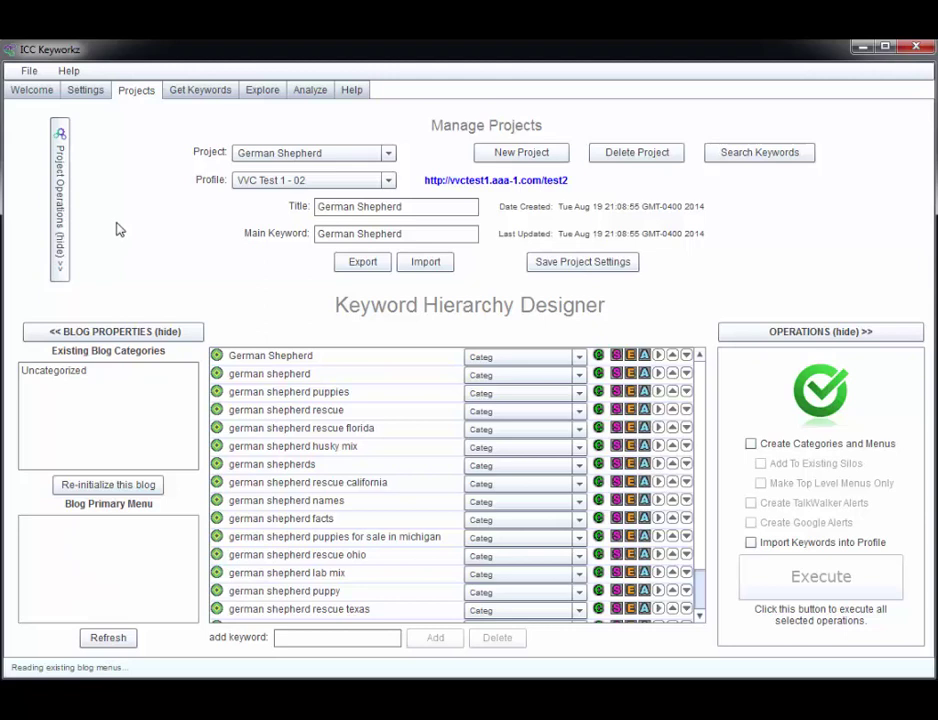
left_click(59, 230)
left_click(121, 155)
left_click(820, 155)
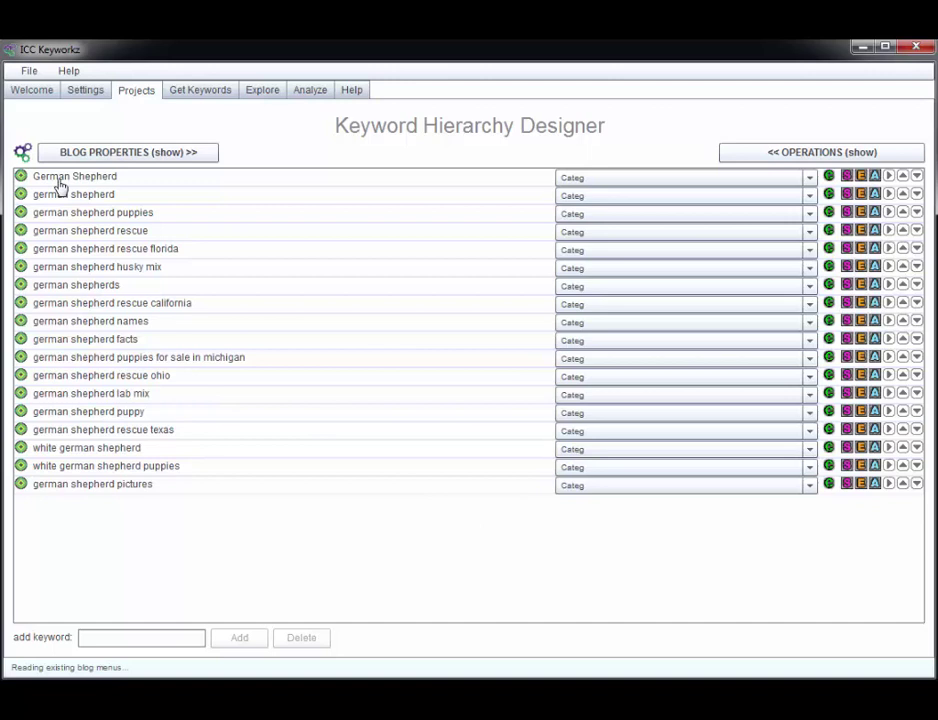
left_click(22, 152)
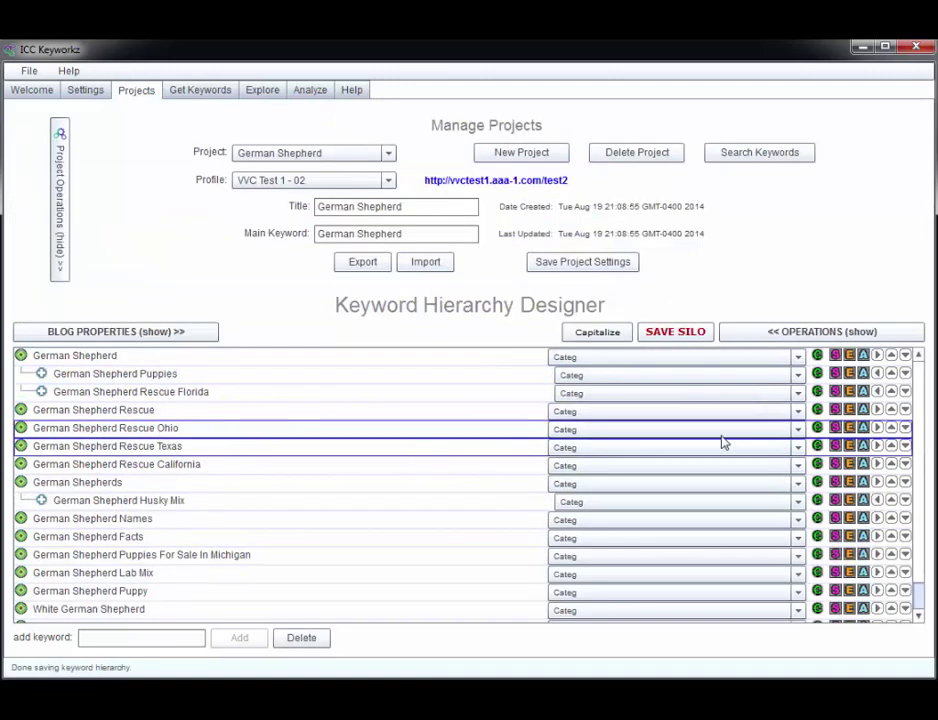
Nest Rescue Ohio, Texas and California under German Shepherd Rescue, then browse German Shepherd videos.
left_click(877, 428)
left_click(877, 446)
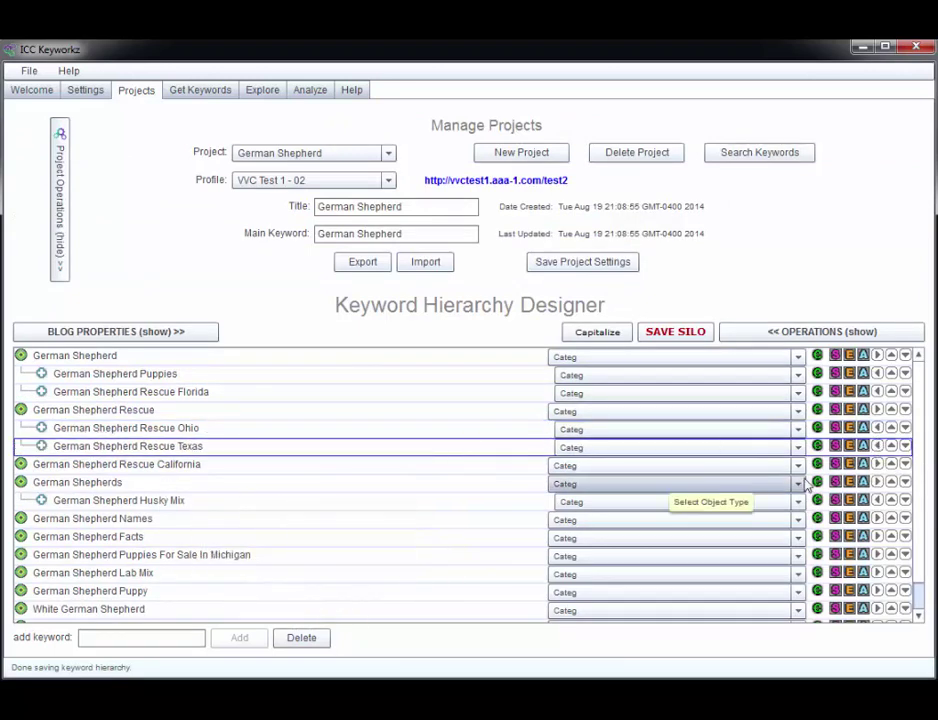
left_click(877, 464)
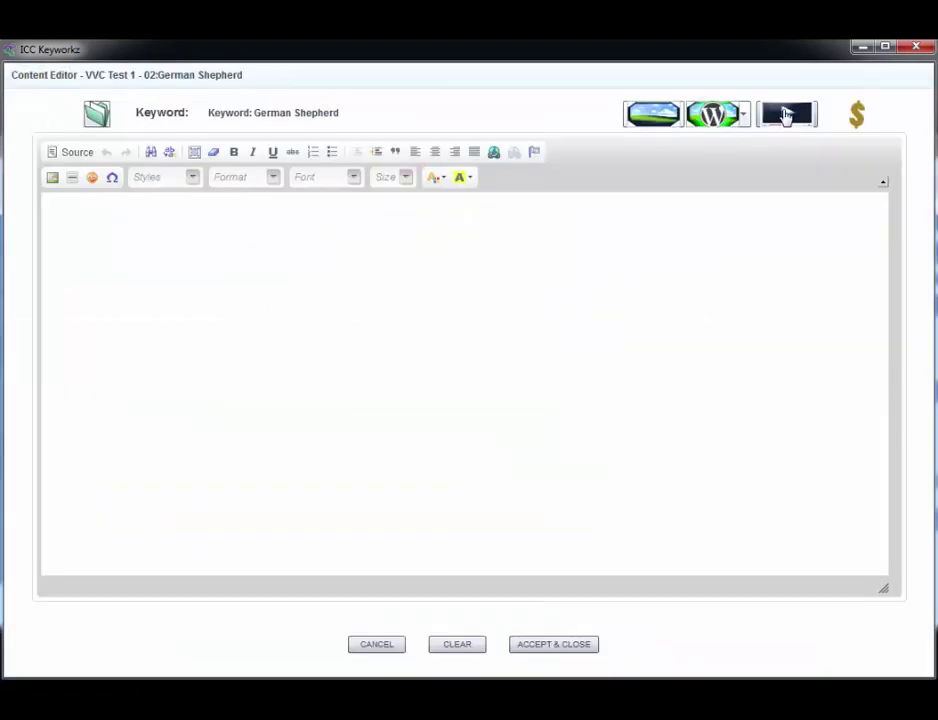
left_click(786, 116)
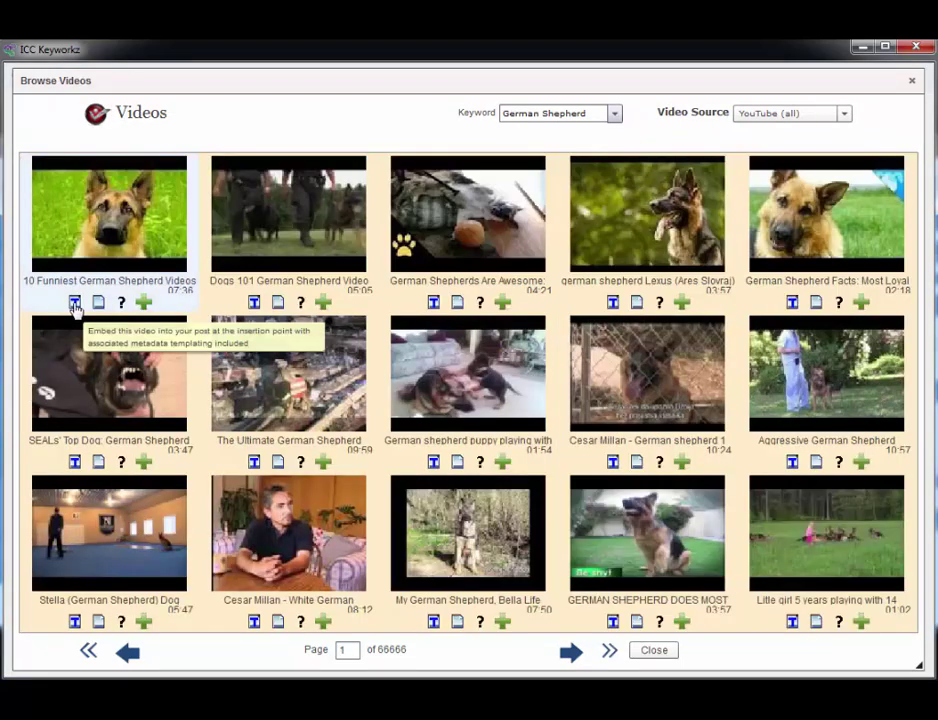
Insert a German Shepherd funny-videos embed into the post.
left_click(75, 302)
left_click(470, 394)
left_click(655, 650)
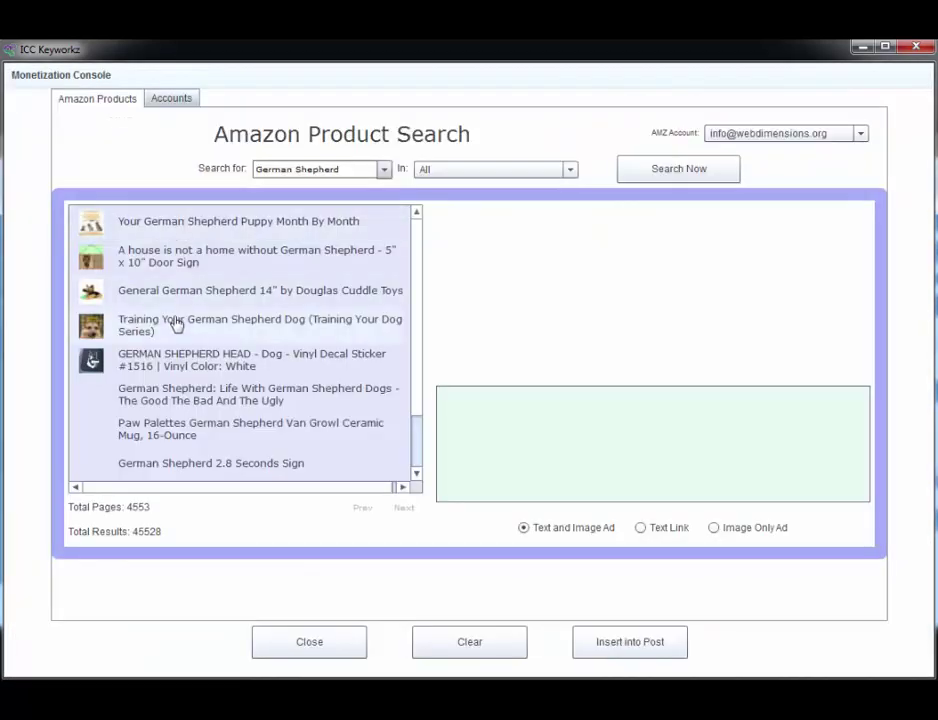
Add the Training Your German Shepherd Dog Amazon book ad, remove the stray line, and save the post.
left_click(176, 324)
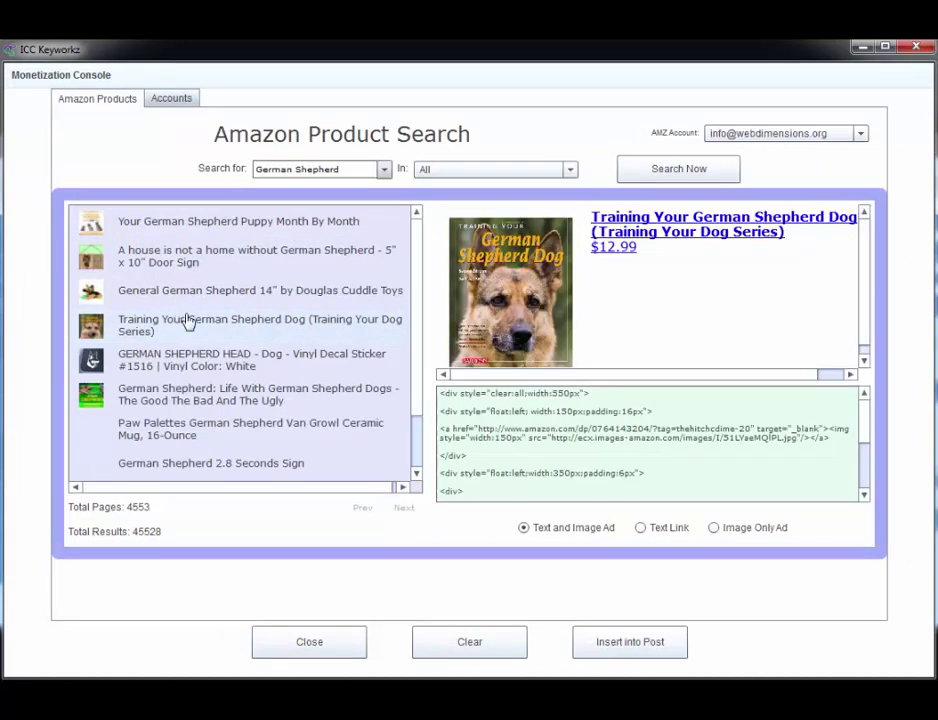
left_click(600, 642)
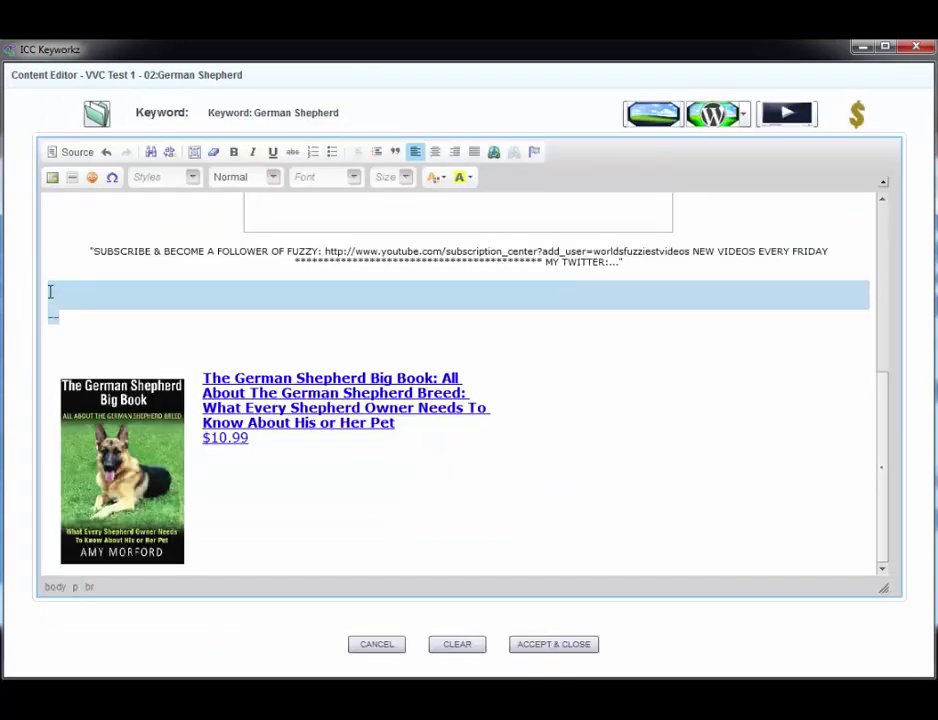
key("Delete")
key("Delete")
left_click(554, 644)
left_click(474, 428)
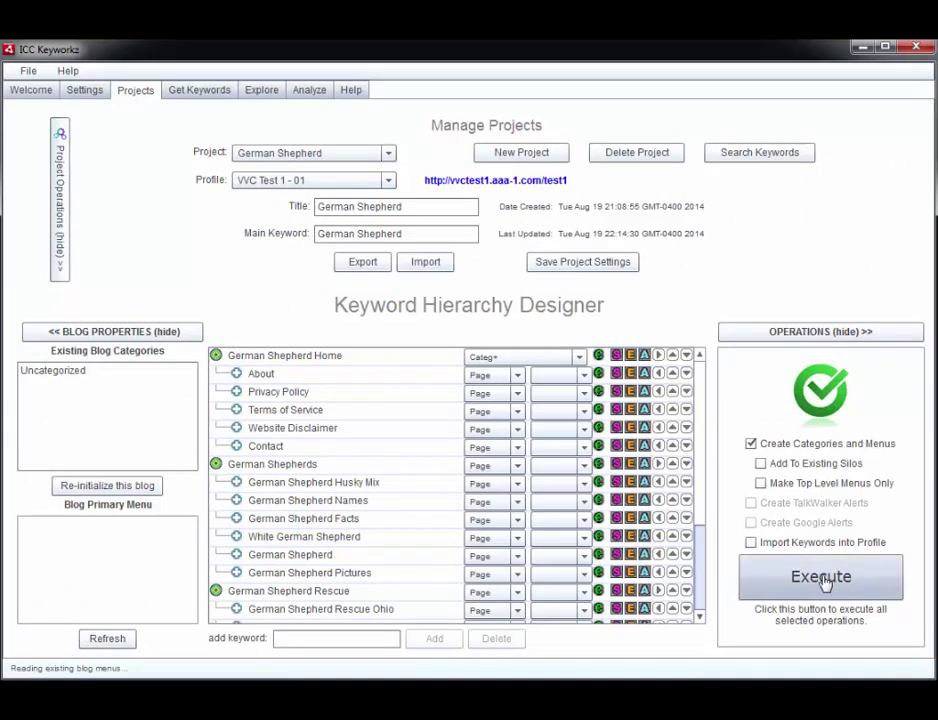
Execute the Create Categories and Menus operation to build the German Shepherd blog menus.
left_click(823, 584)
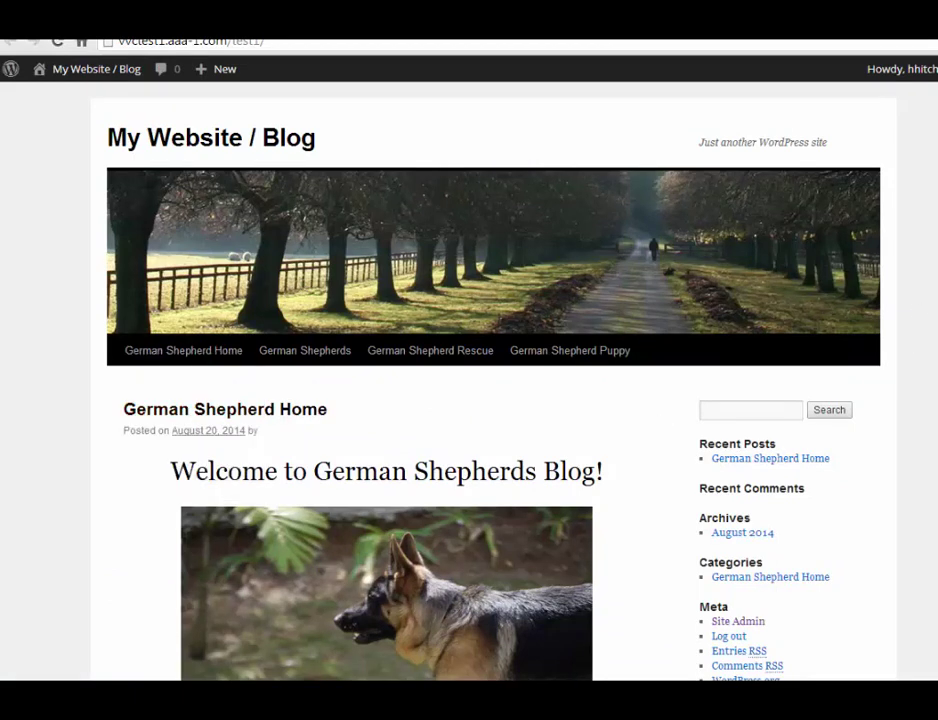
Open the German Shepherd Rescue Ohio page and scroll through its video and ads.
scroll(437, 310, "down", 3)
scroll(515, 283, "up", 2)
left_click(430, 330)
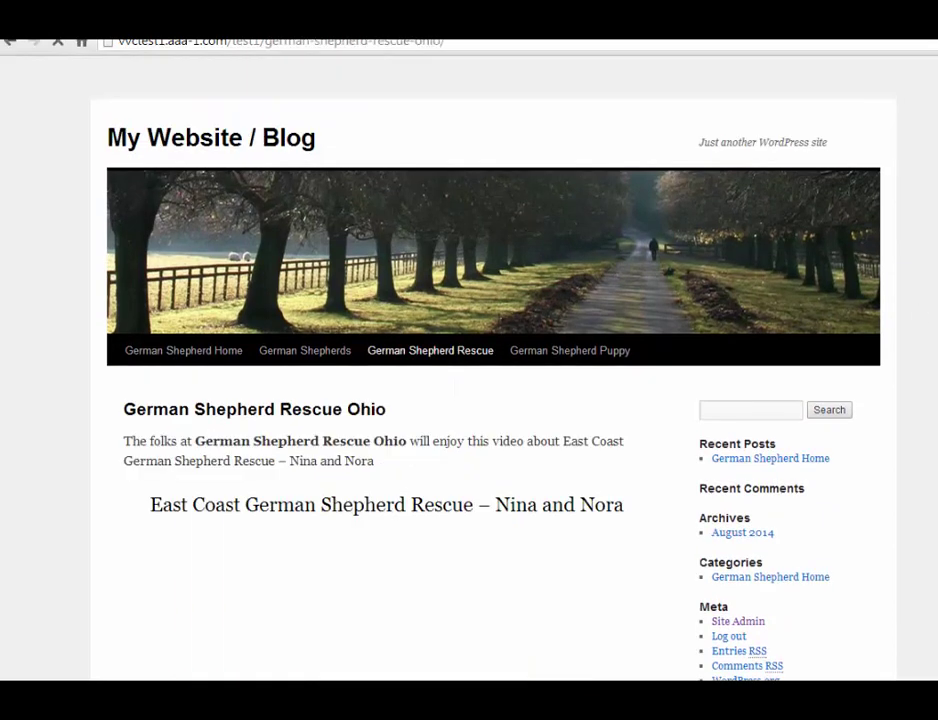
scroll(387, 360, "down", 4)
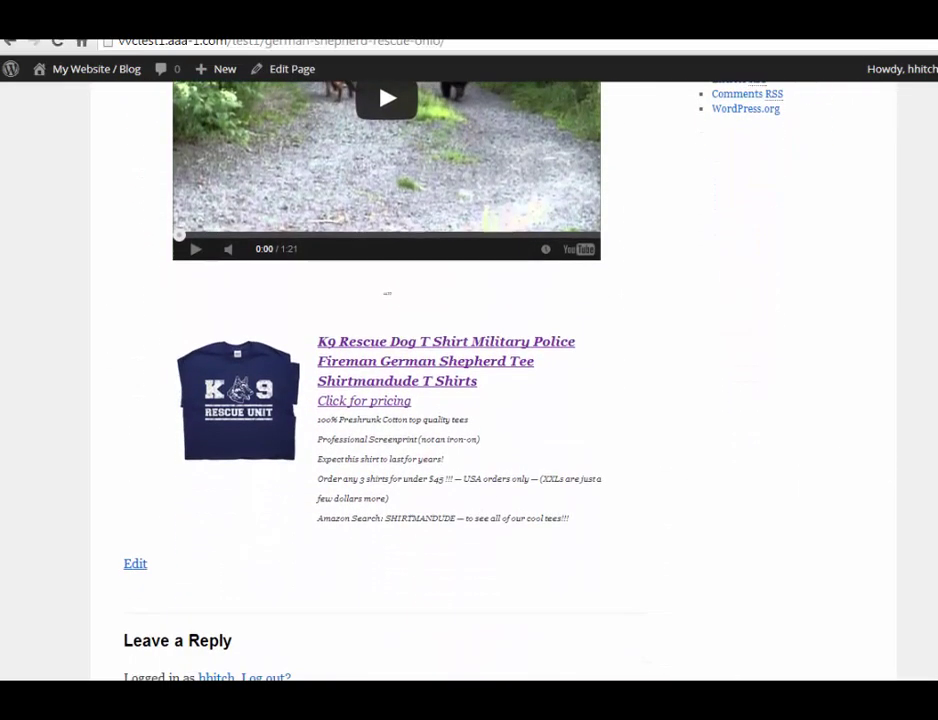
scroll(387, 400, "up", 4)
scroll(817, 205, "up", 2)
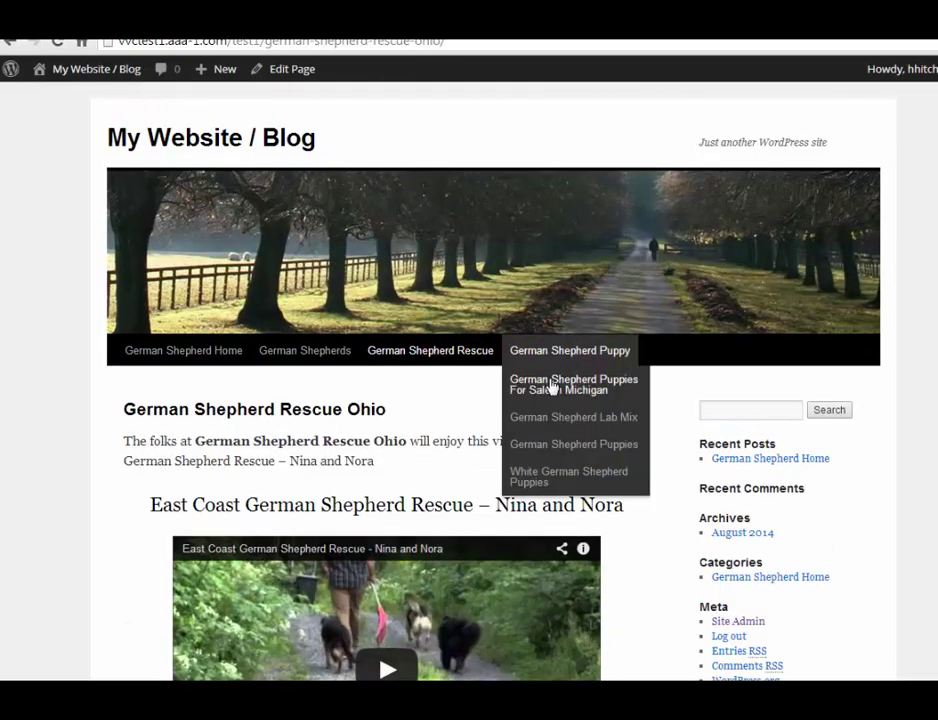
Check the Puppies For Sale In Michigan page and open its Royal Canin Amazon product link.
left_click(573, 384)
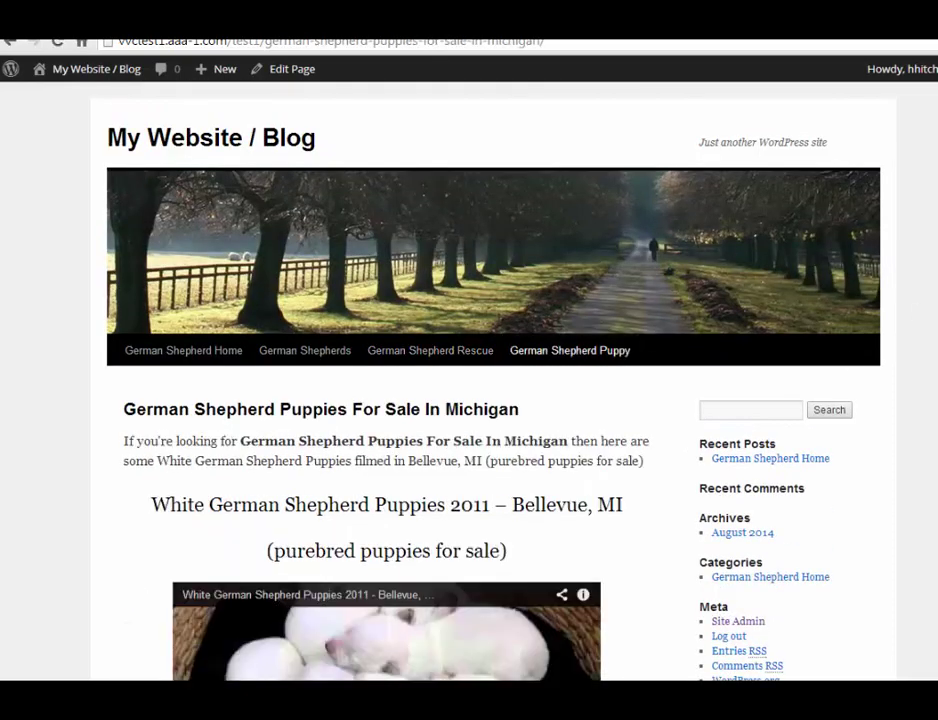
scroll(277, 382, "down", 2)
scroll(277, 382, "down", 2)
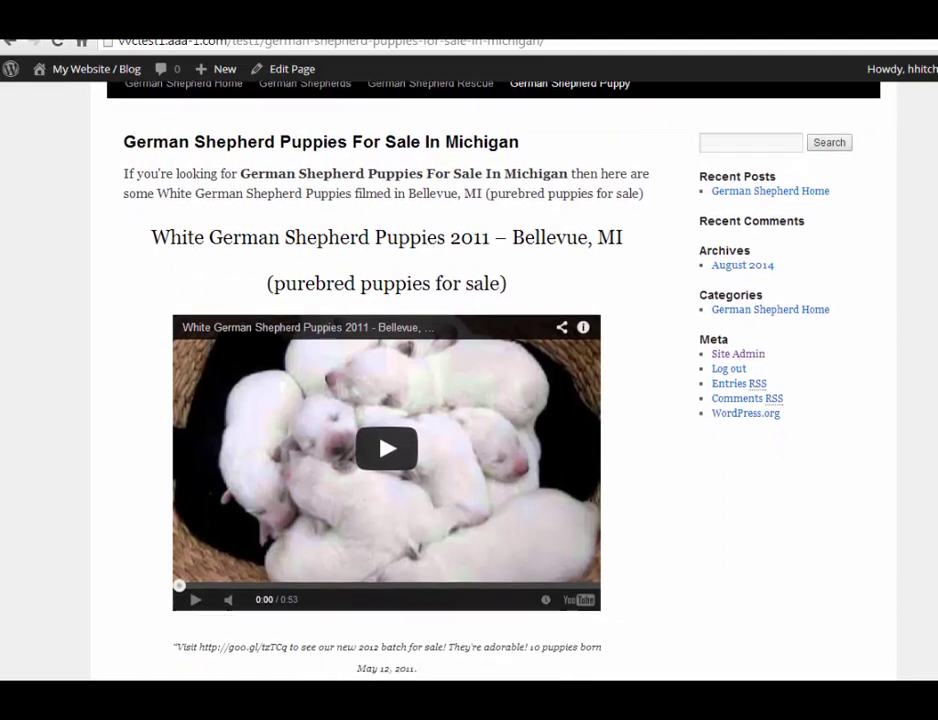
scroll(277, 300, "down", 2)
scroll(386, 380, "down", 2)
scroll(386, 380, "down", 2)
scroll(386, 380, "down", 1)
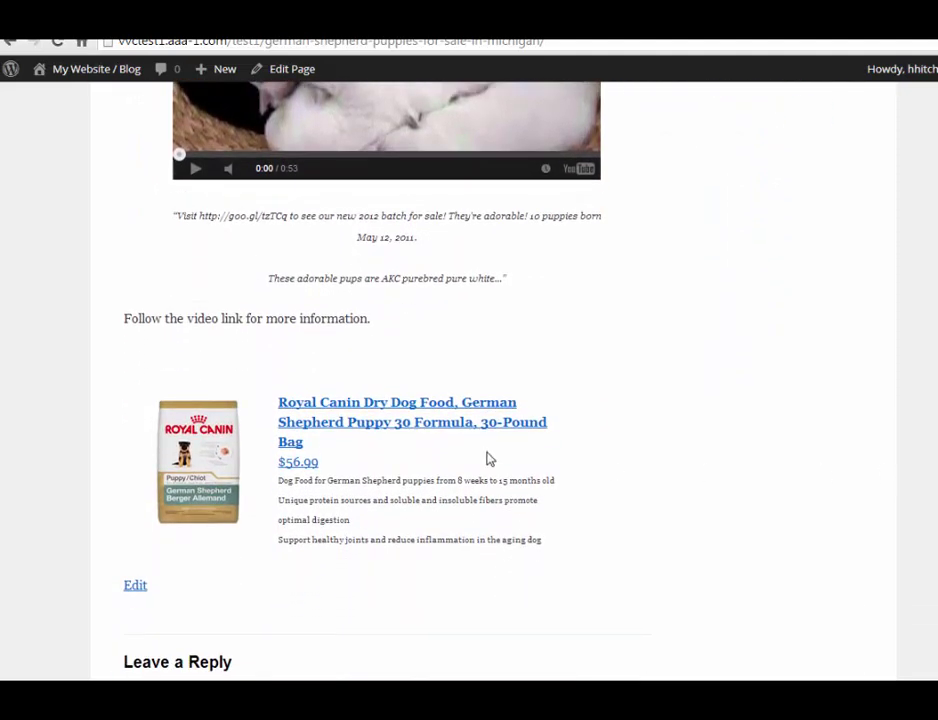
left_click(375, 414)
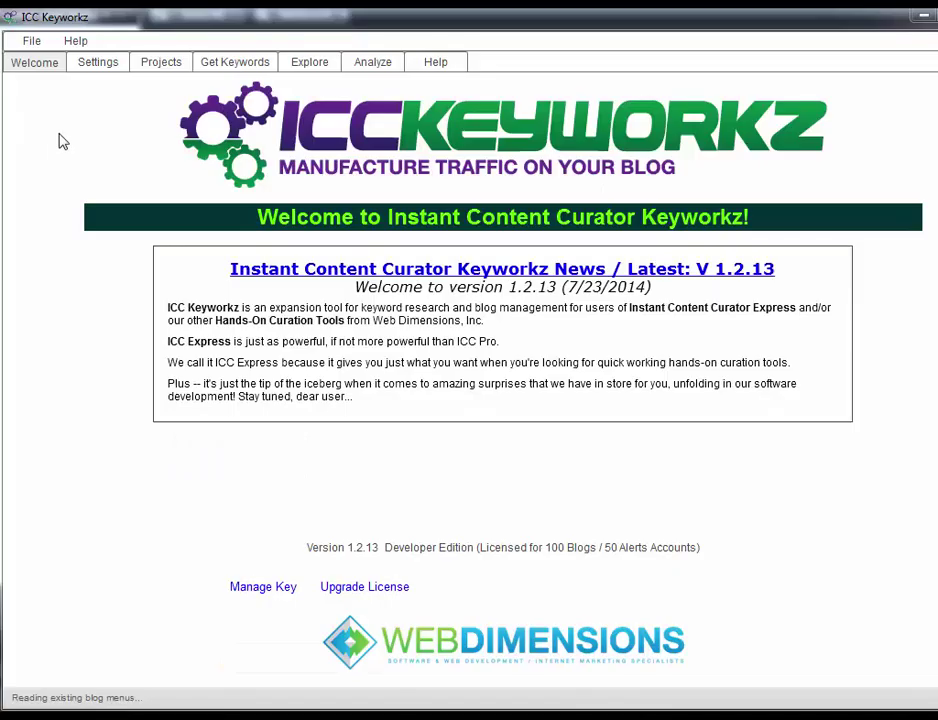
Pass through Settings, Projects, Get Keywords, Explore and Analyze, finishing on Help's video training list.
left_click(103, 66)
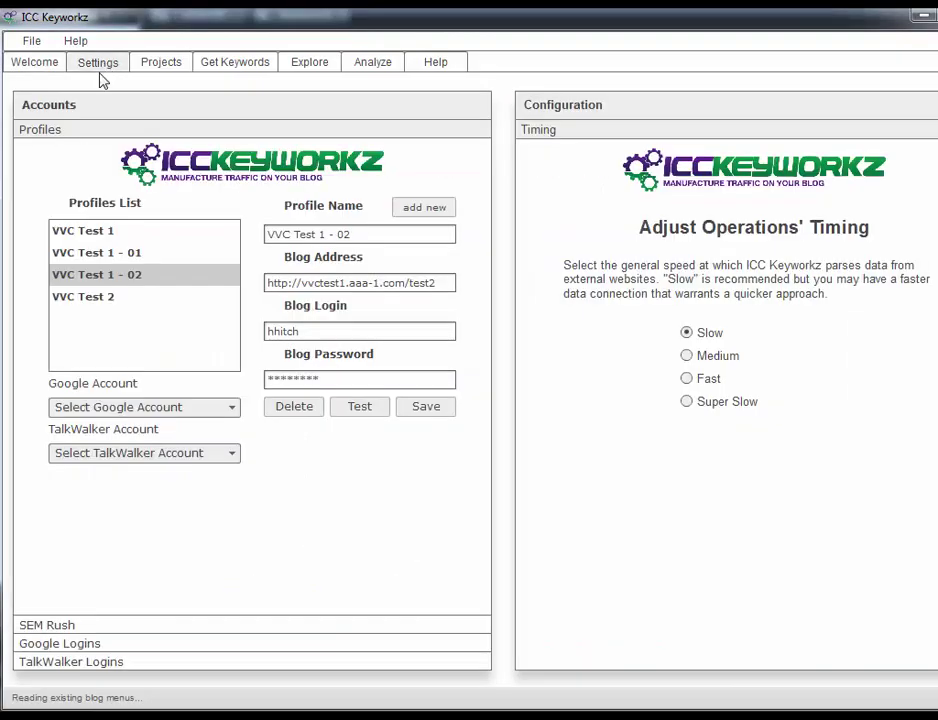
left_click(158, 66)
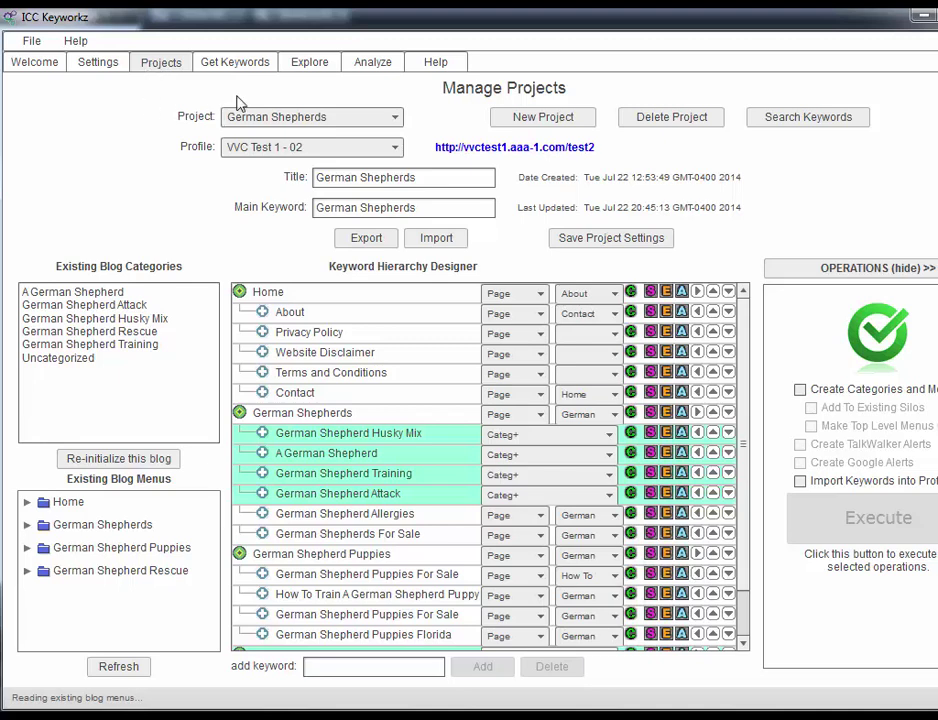
left_click(258, 66)
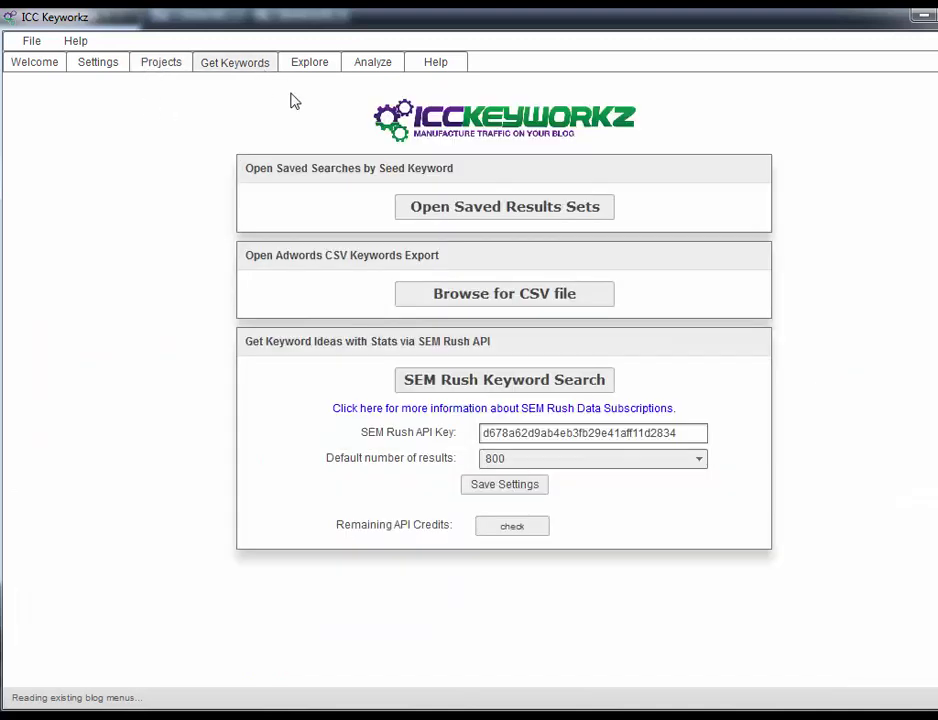
left_click(312, 64)
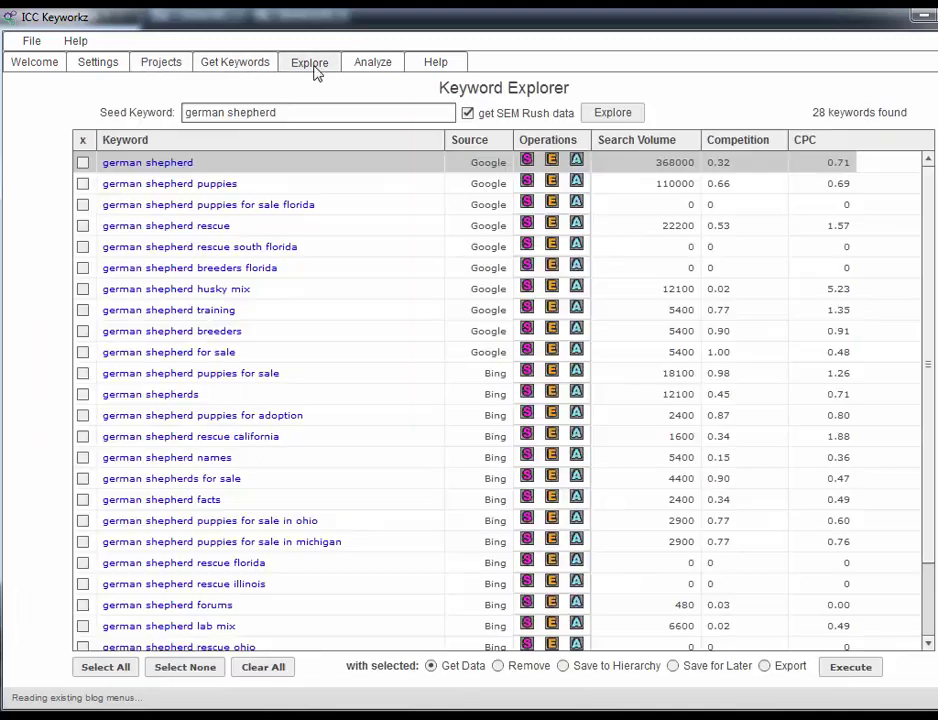
left_click(377, 66)
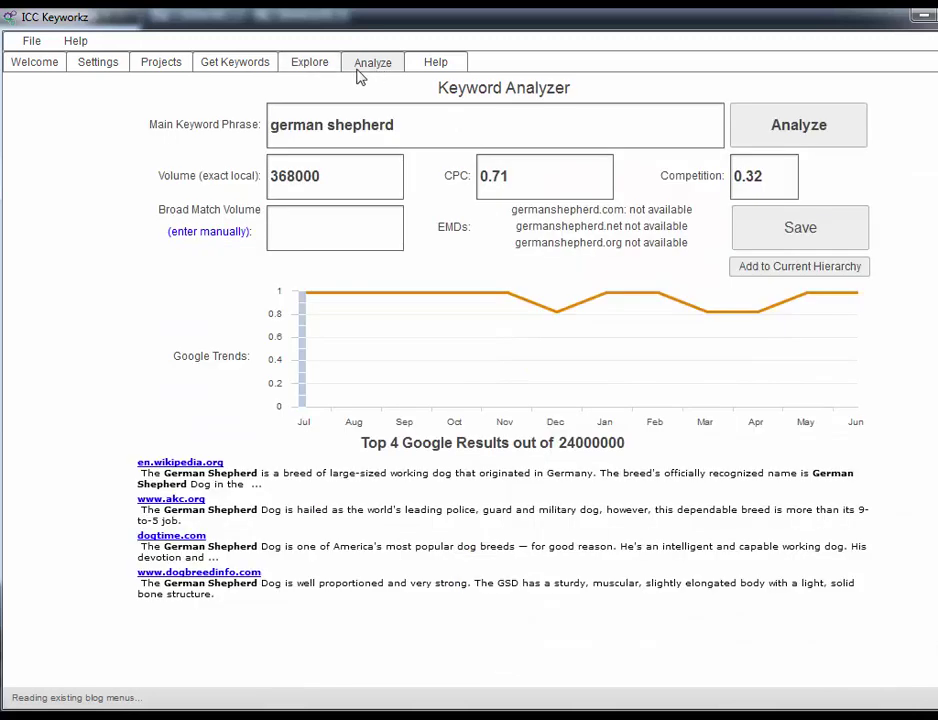
left_click(430, 66)
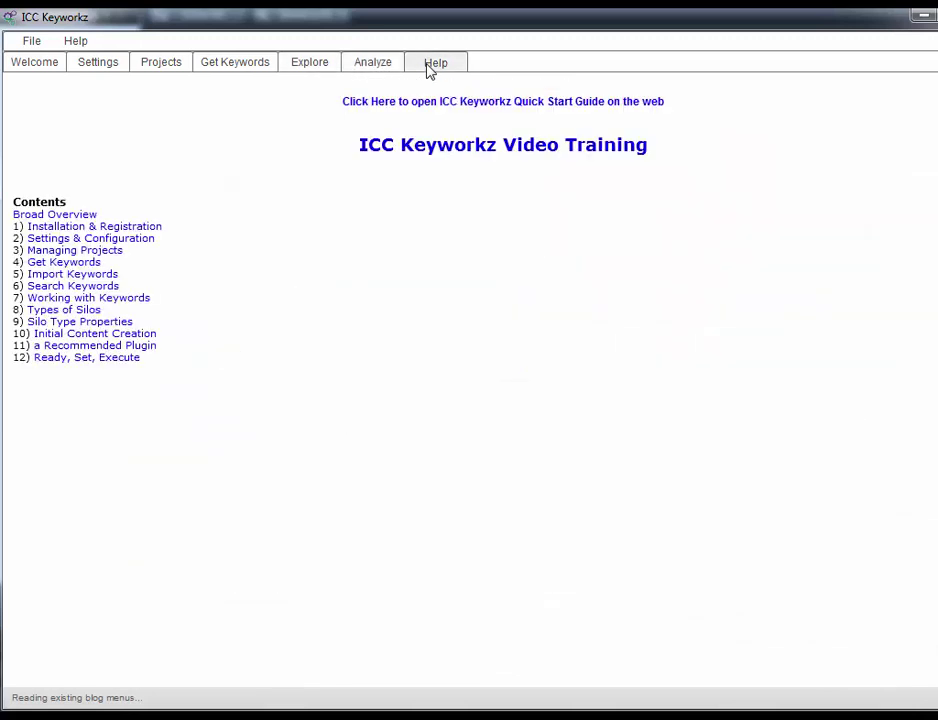